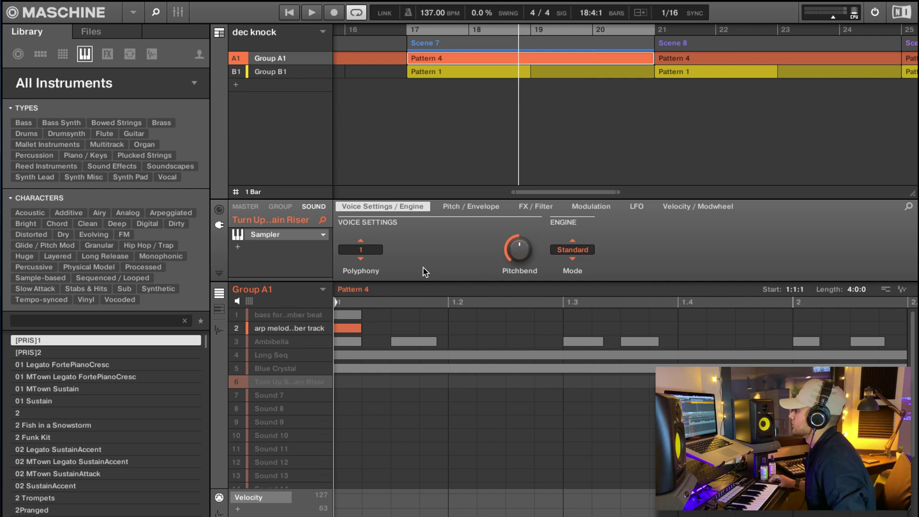
# Step: Mute Group B1 and play Group A1's arp melody from the start of the Scene 7 loop, then stop playback
pyautogui.click(237, 72)
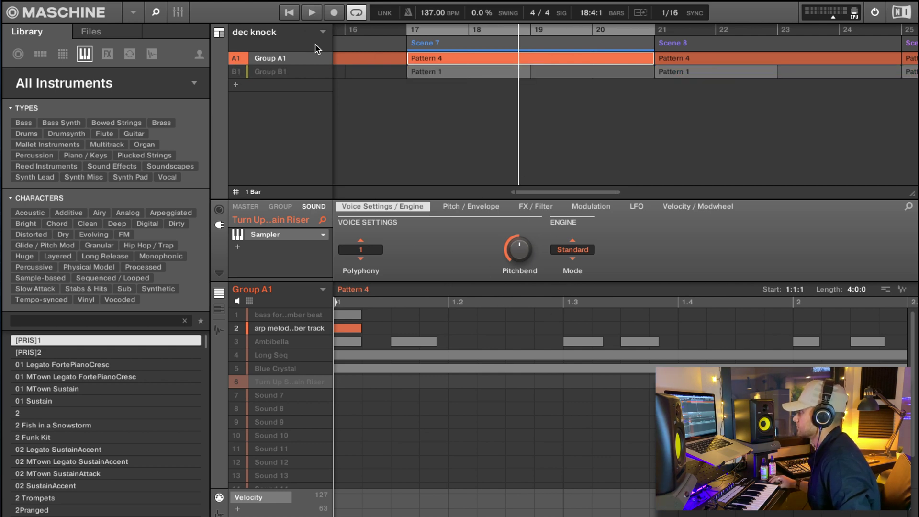
pyautogui.click(291, 14)
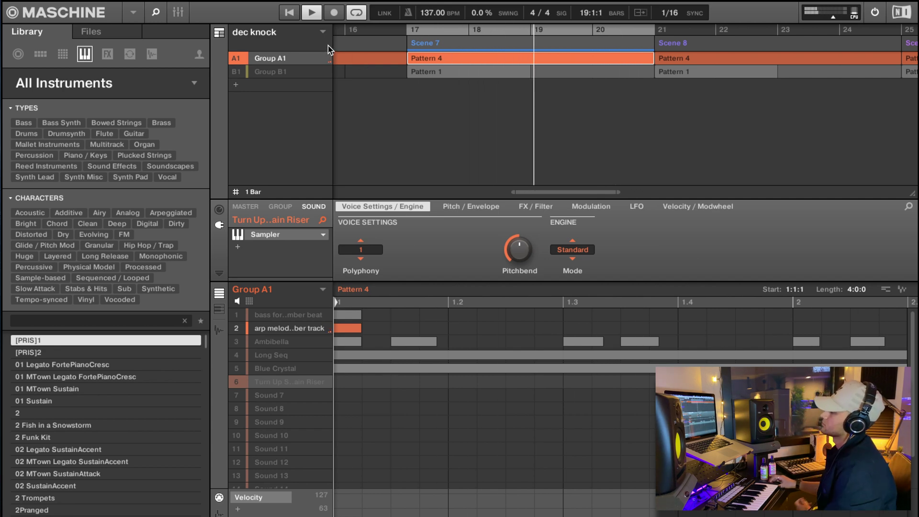
pyautogui.click(310, 15)
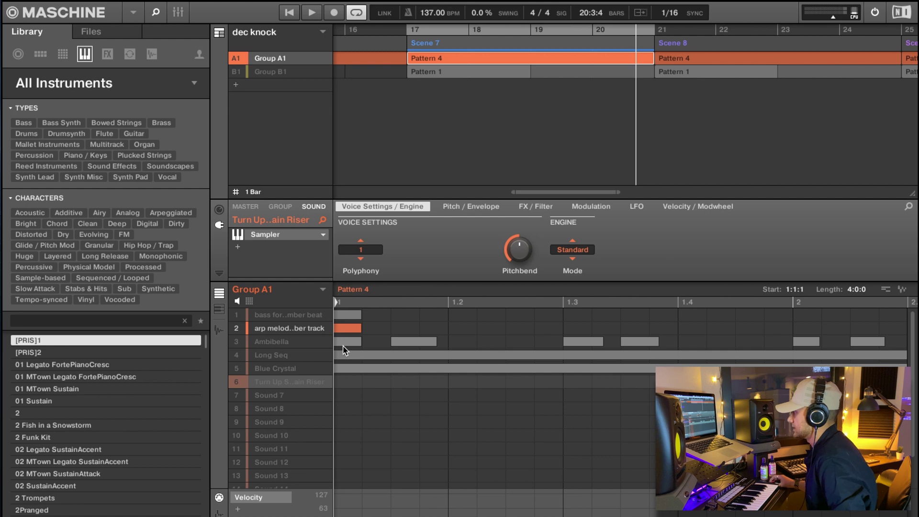
# Step: Select and solo the Blue Crystal sound in Group A1 and play it through the Scene 7 loop
pyautogui.moveTo(269, 368)
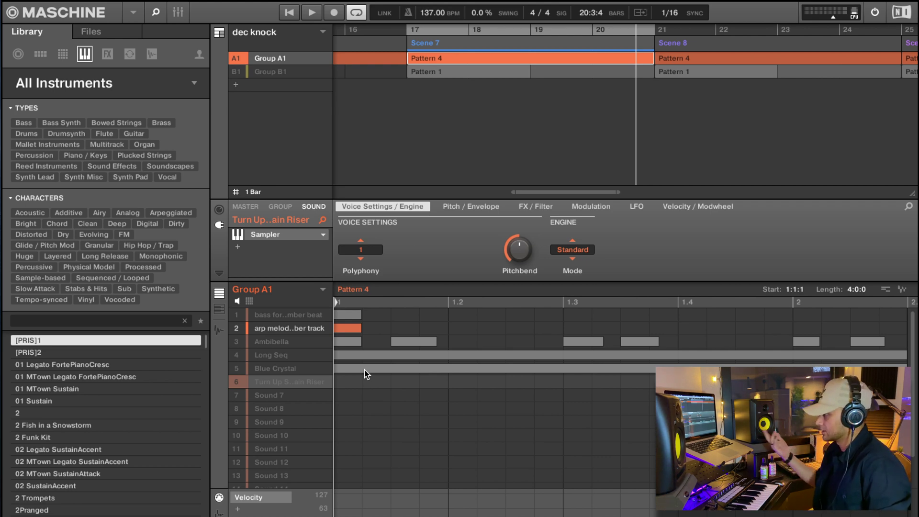
pyautogui.click(277, 368)
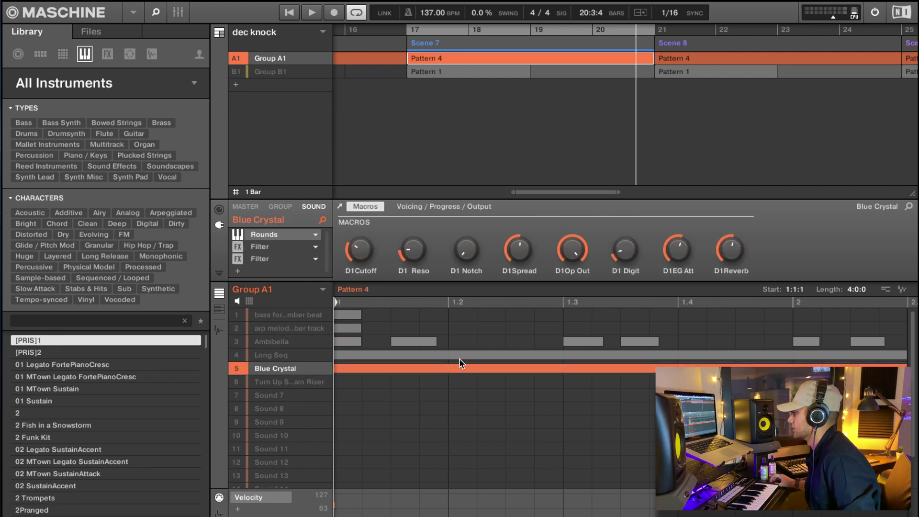
pyautogui.click(290, 12)
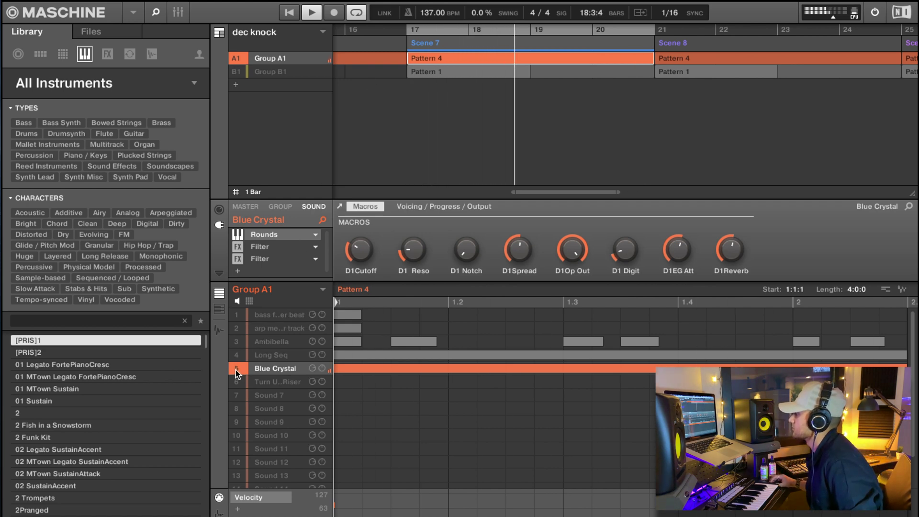
pyautogui.click(312, 13)
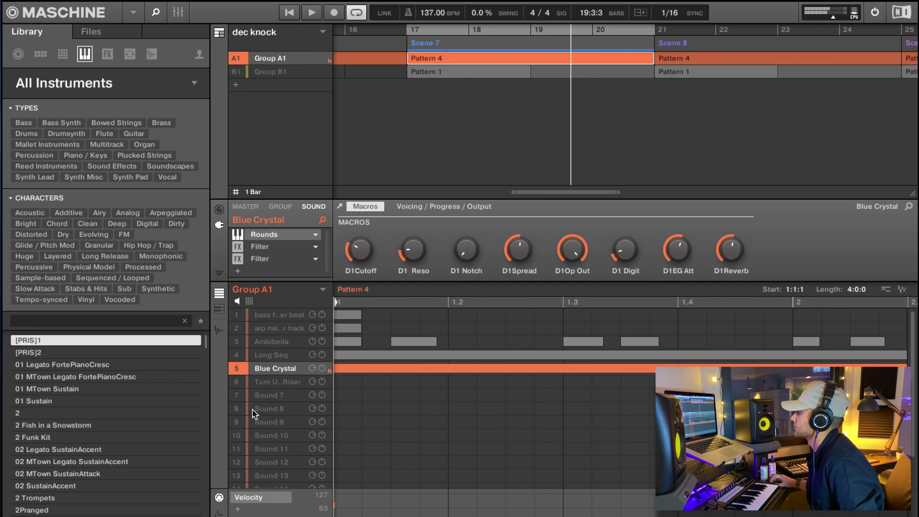
# Step: Mute Blue Crystal, activate only the Long Seq sound, and play it from the start of Scene 7
pyautogui.click(236, 368)
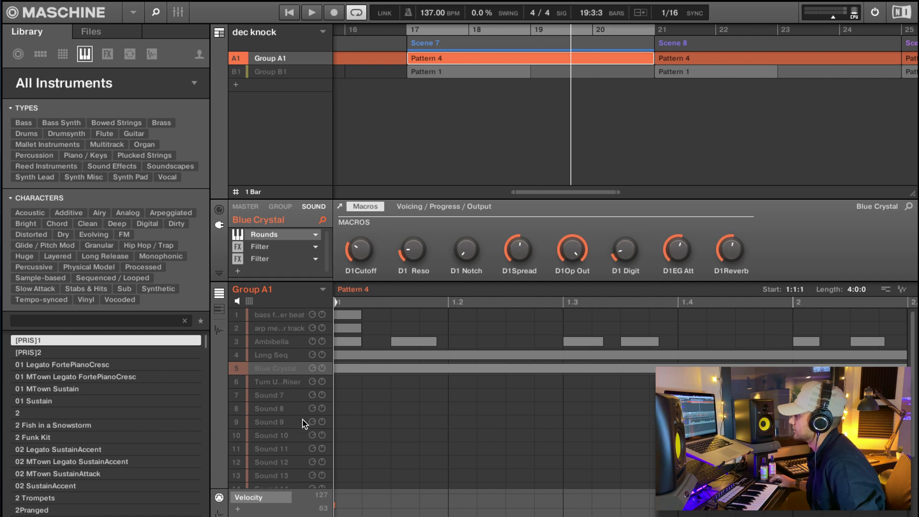
pyautogui.click(237, 355)
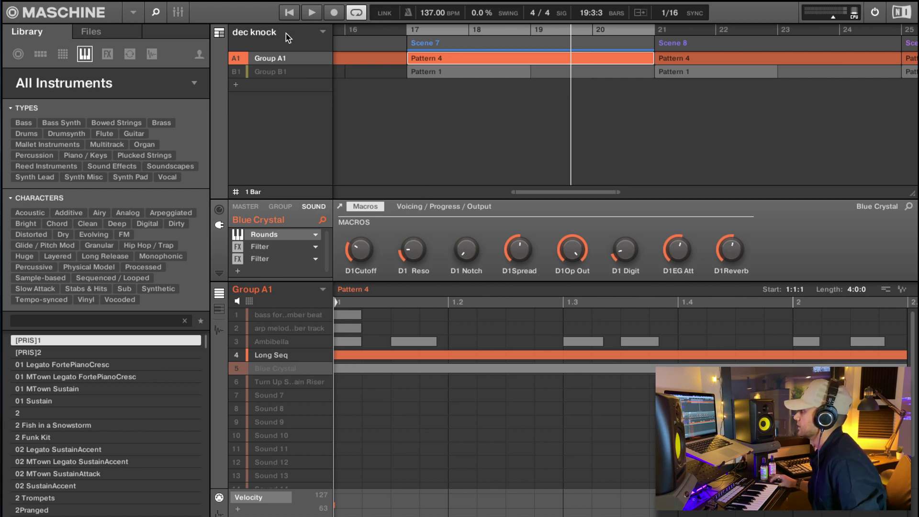
pyautogui.click(312, 13)
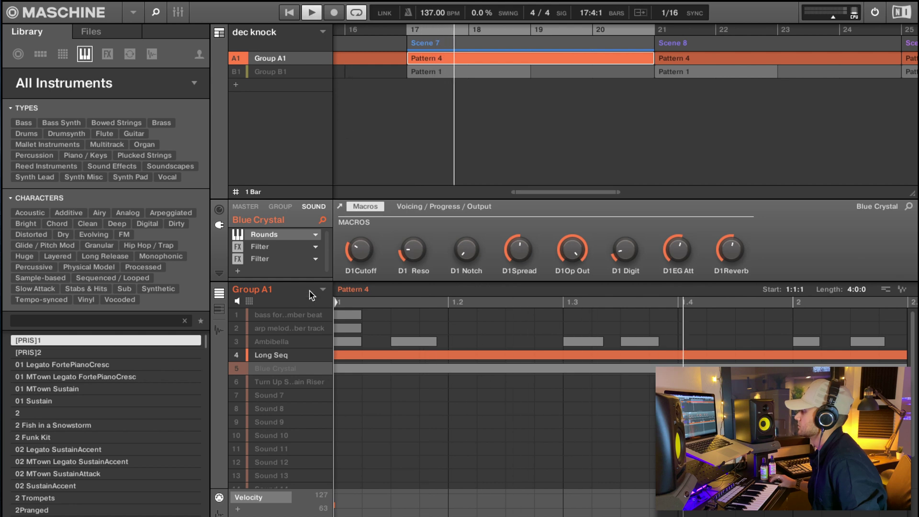
pyautogui.click(316, 16)
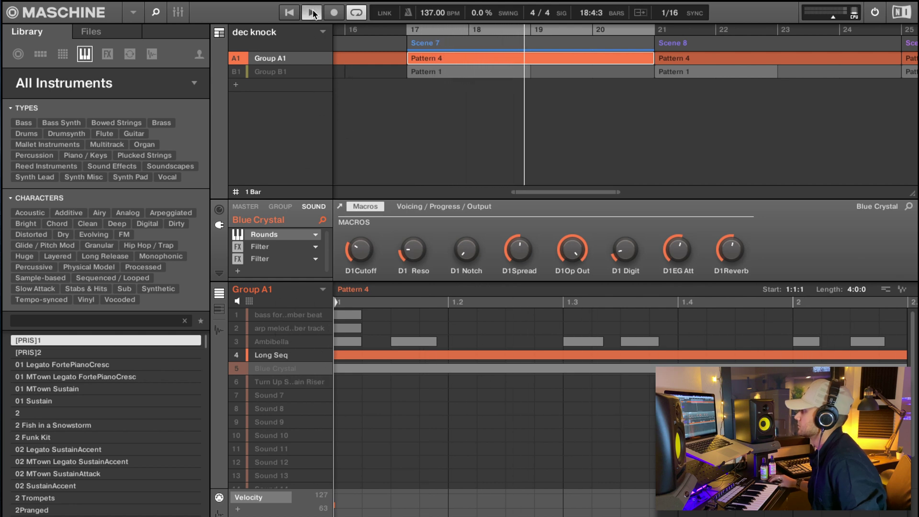
pyautogui.click(311, 14)
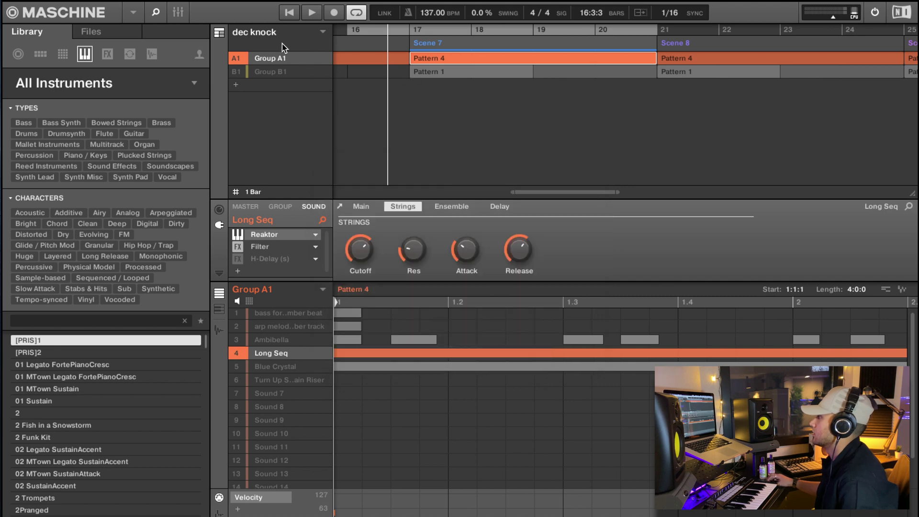
pyautogui.click(283, 13)
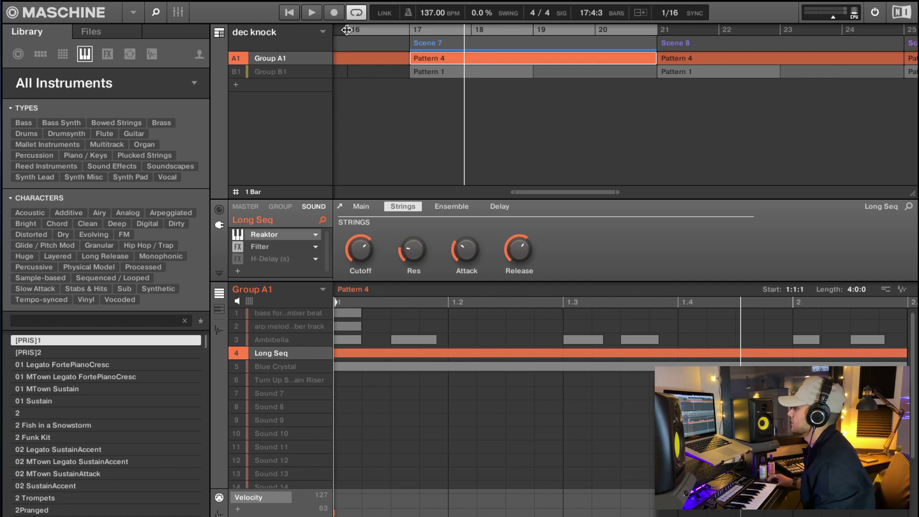
pyautogui.moveTo(346, 30); pyautogui.dragTo(409, 28)
pyautogui.click(311, 13)
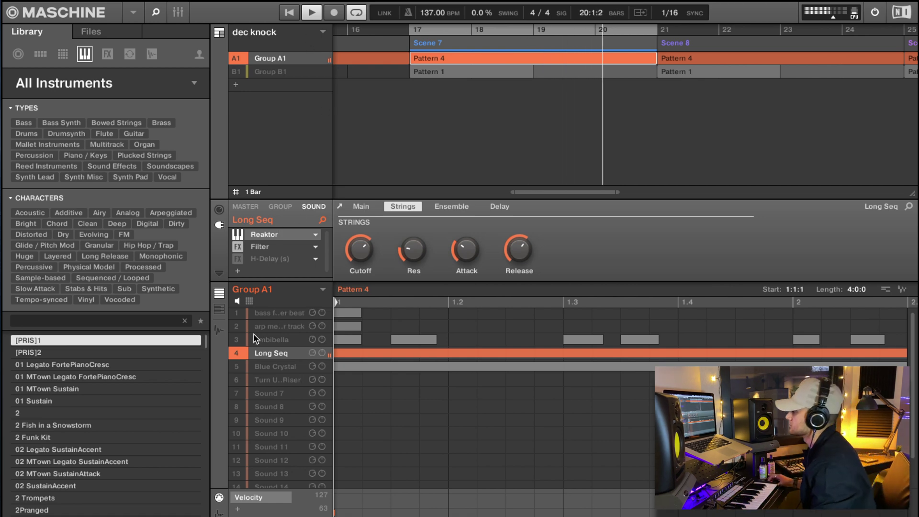
# Step: Unmute Blue Crystal and the arp melody during playback to hear them layered with Long Seq
pyautogui.keyDown('shift'); pyautogui.click(235, 366); pyautogui.keyUp('shift')
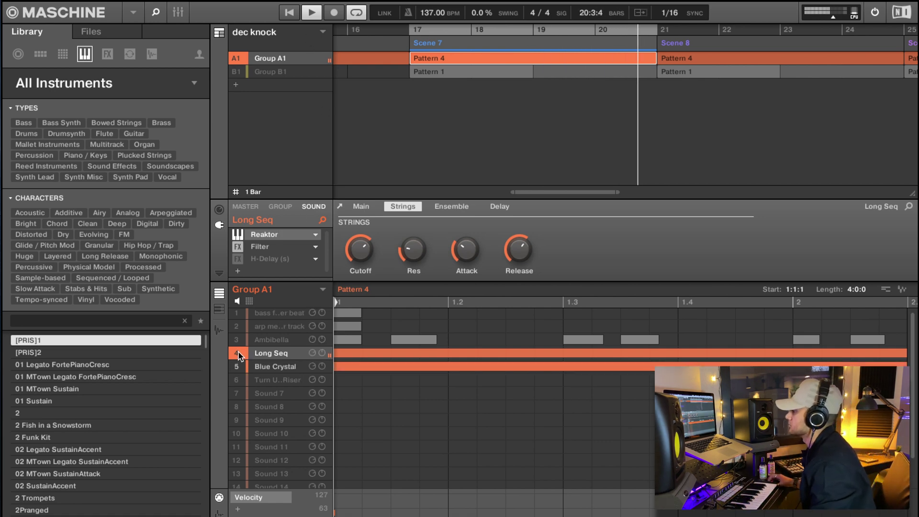
pyautogui.keyDown('shift'); pyautogui.click(236, 326); pyautogui.keyUp('shift')
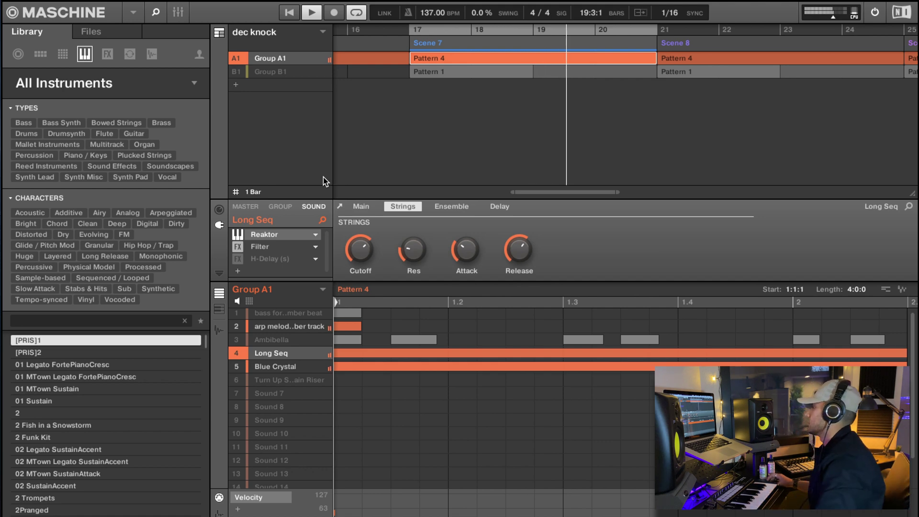
pyautogui.press('space')
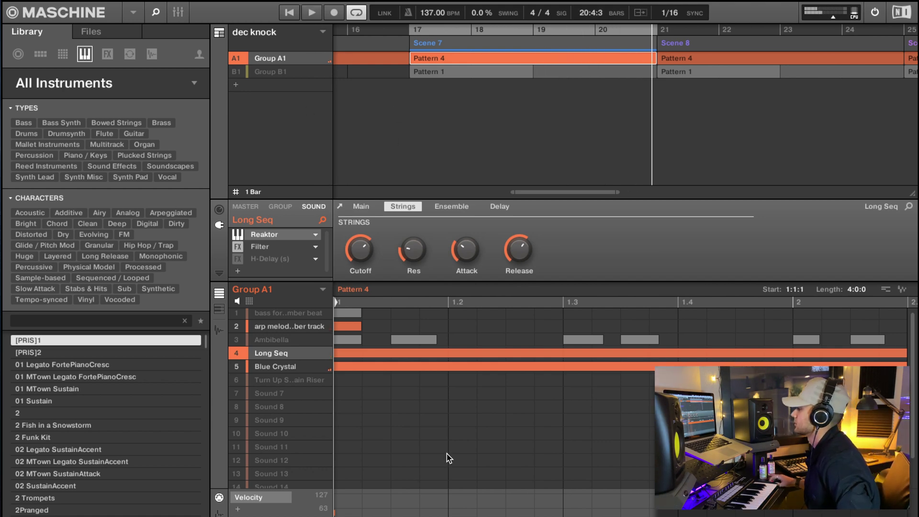
pyautogui.scroll(1, 405, 356)
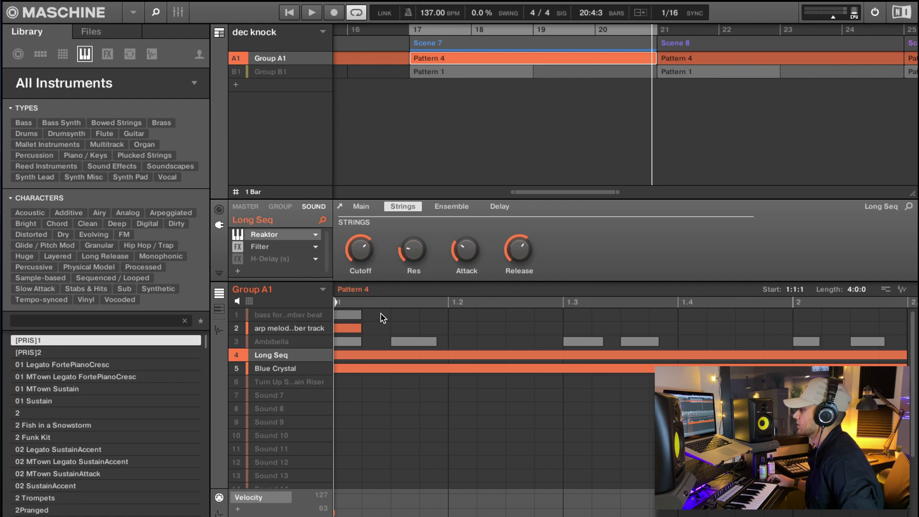
# Step: Select the Ambibella sound, solo it, and play Pattern 4 from the beginning of the loop
pyautogui.click(282, 343)
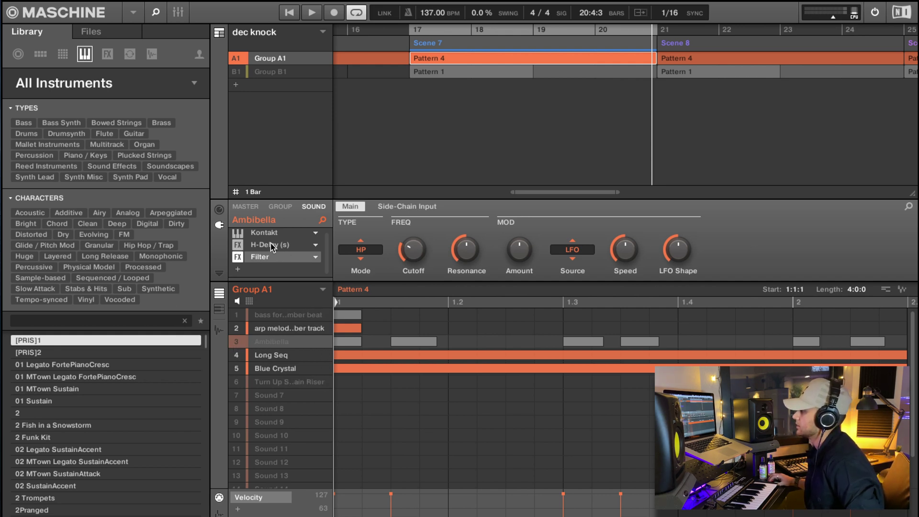
pyautogui.scroll(1, 274, 251)
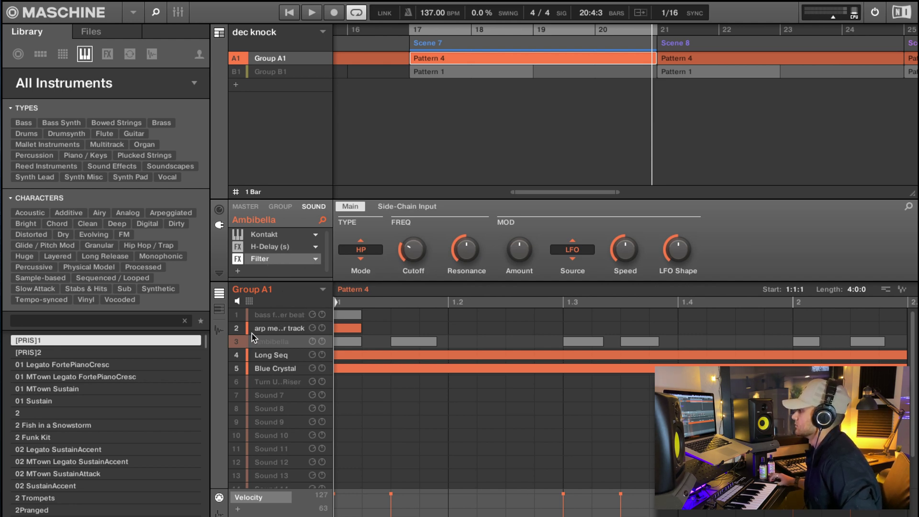
pyautogui.click(238, 343)
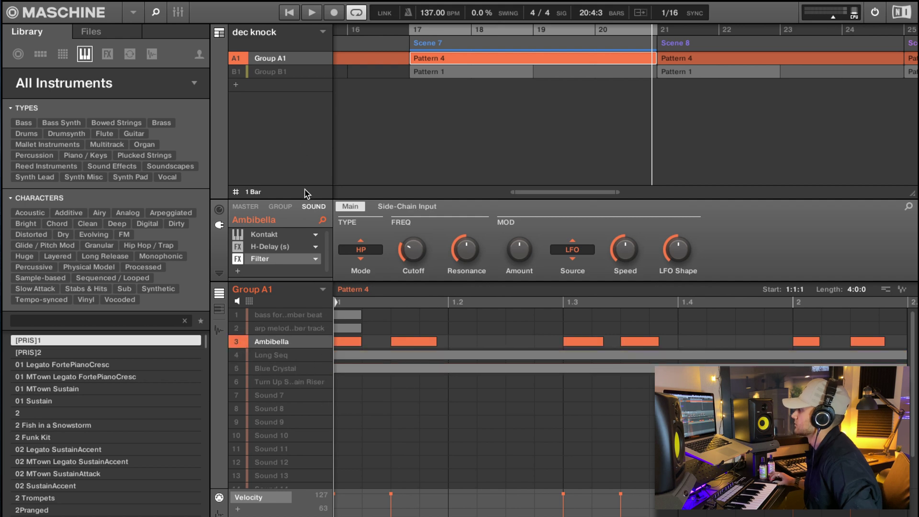
pyautogui.click(289, 13)
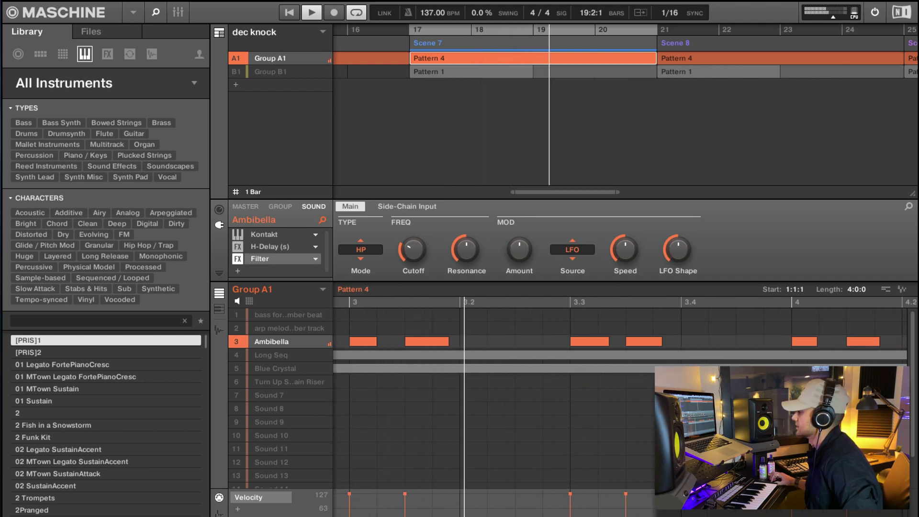
# Step: Show Ambibella's notes in the piano roll and play the pattern again from the loop start
pyautogui.click(219, 309)
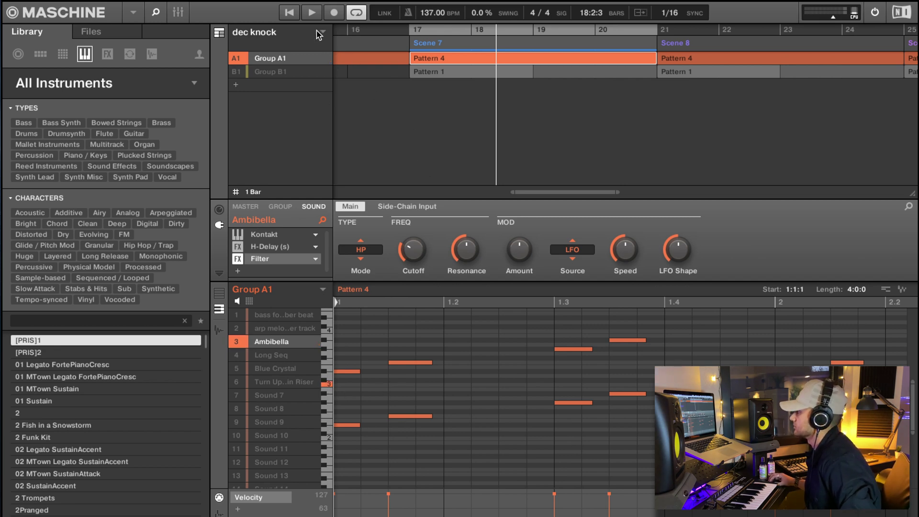
pyautogui.click(291, 15)
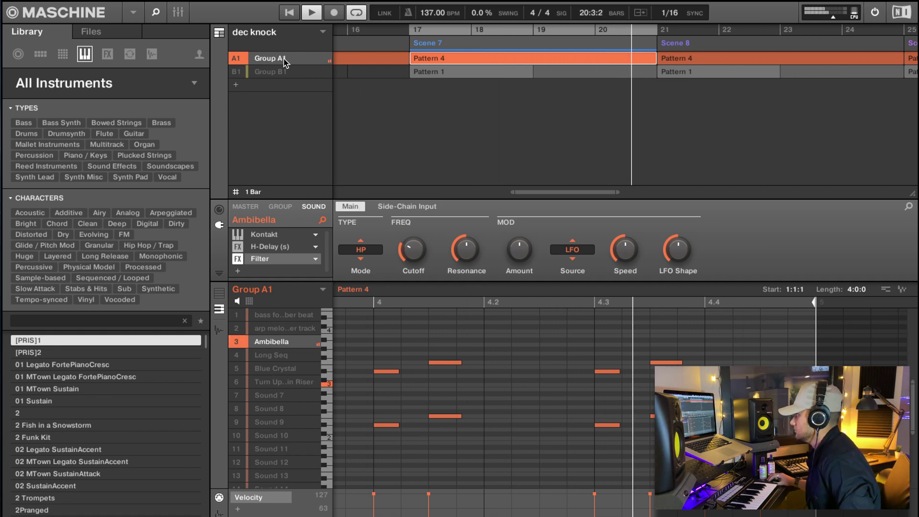
pyautogui.click(311, 16)
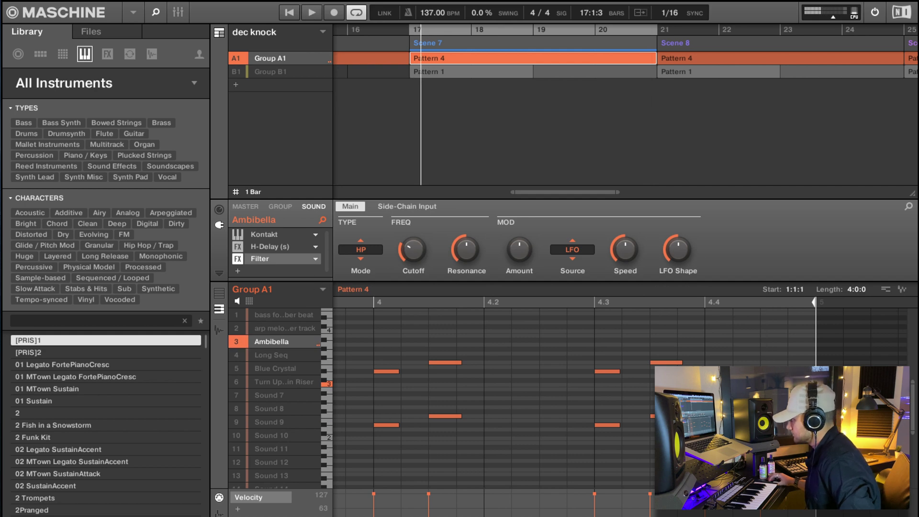
# Step: Unmute Long Seq, Blue Crystal and the arp melody so they sound together with Ambibella
pyautogui.click(283, 357)
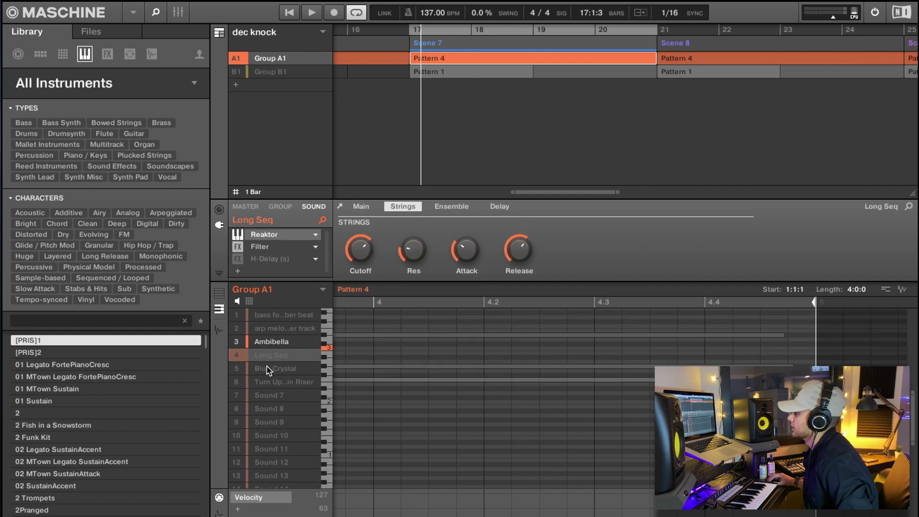
pyautogui.click(247, 374)
pyautogui.click(243, 370)
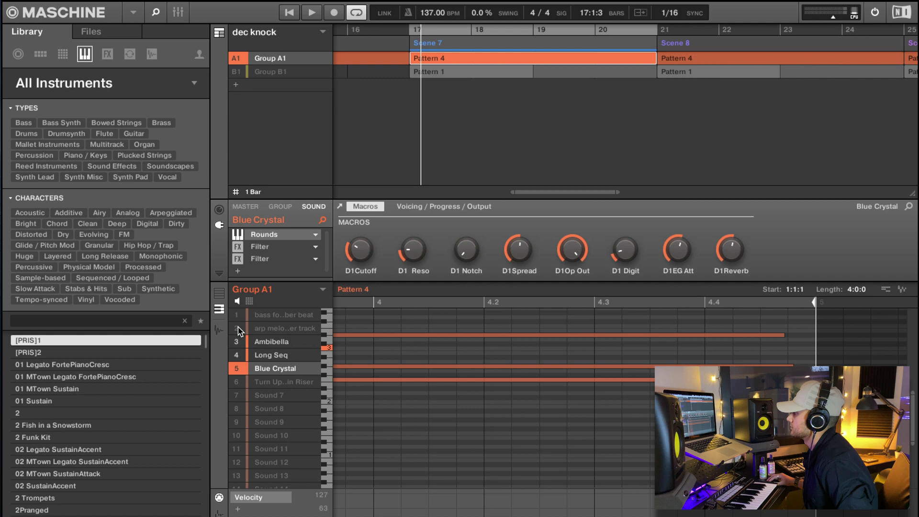
pyautogui.click(238, 330)
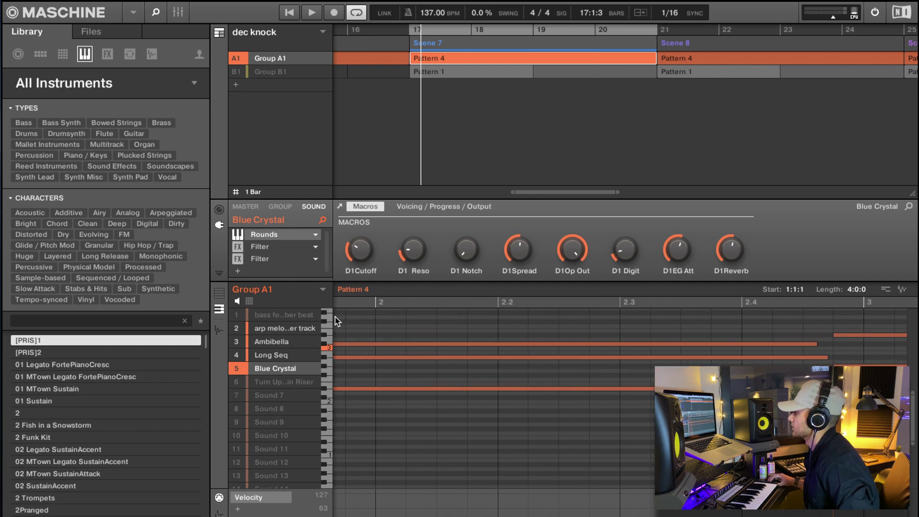
# Step: Show Long Seq's notes across the whole four-bar pattern and play the four active melodic sounds together
pyautogui.click(274, 356)
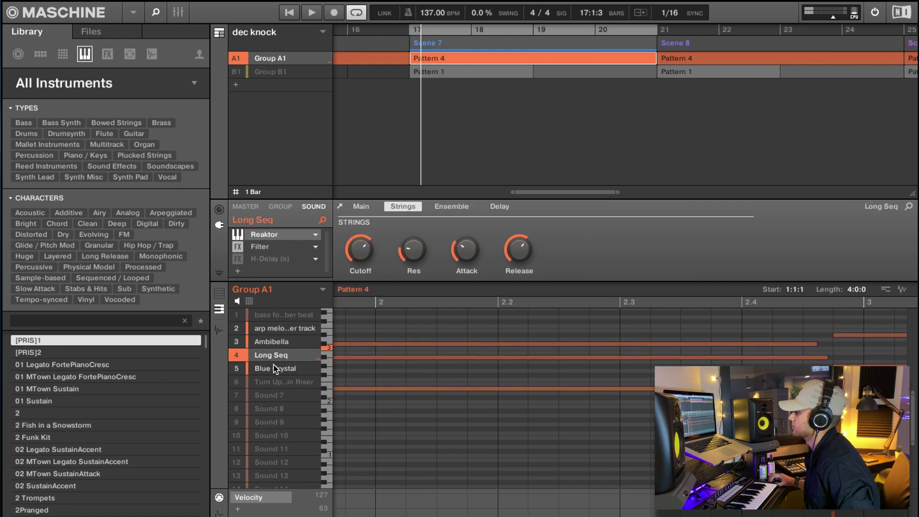
pyautogui.click(275, 368)
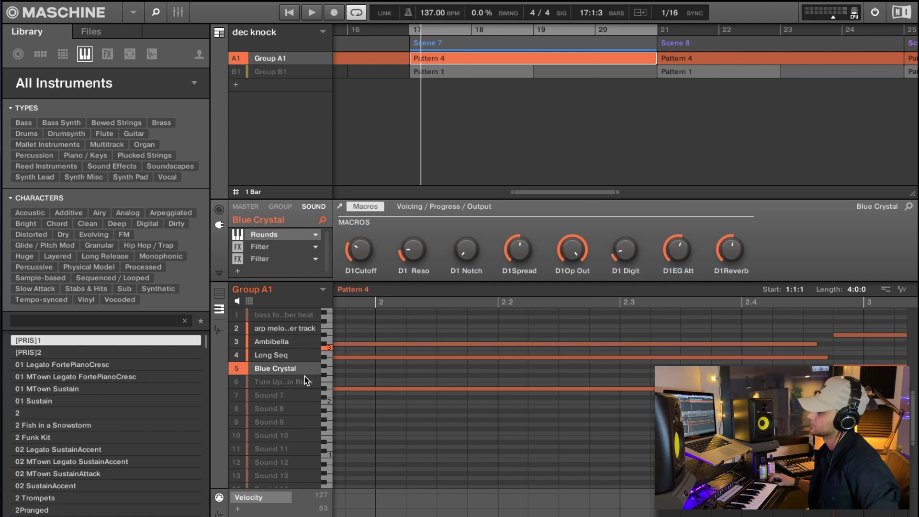
pyautogui.click(280, 358)
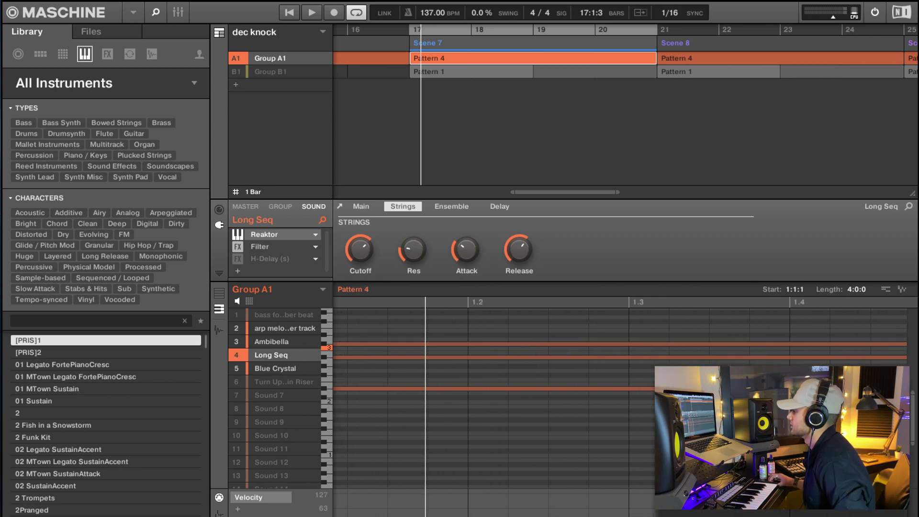
pyautogui.scroll(-3, 397, 508)
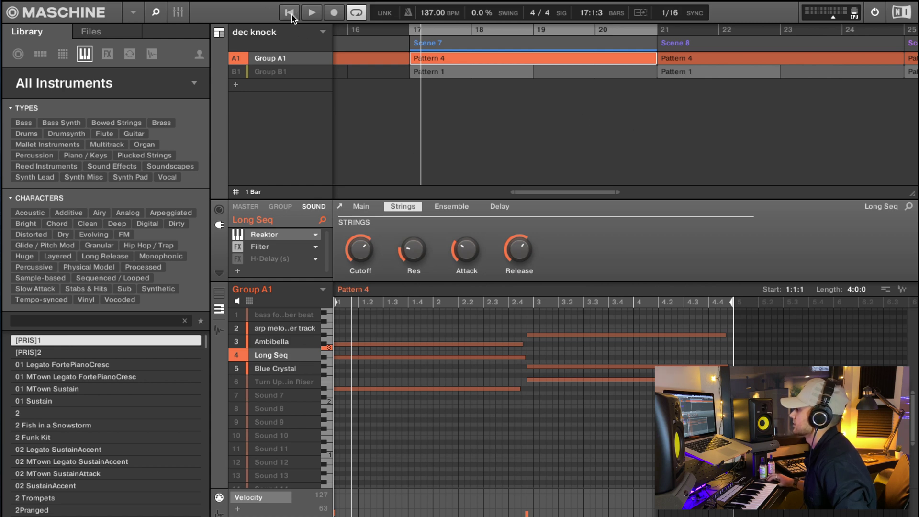
pyautogui.press('space')
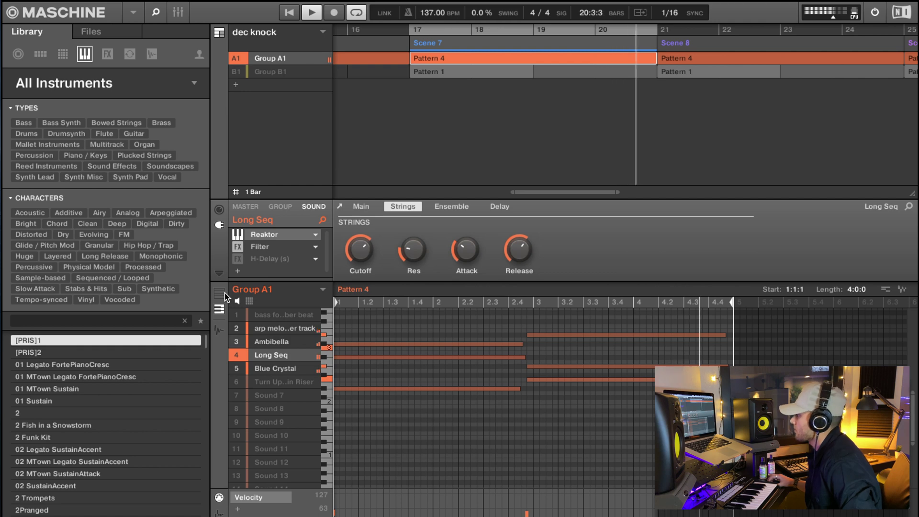
pyautogui.press('space')
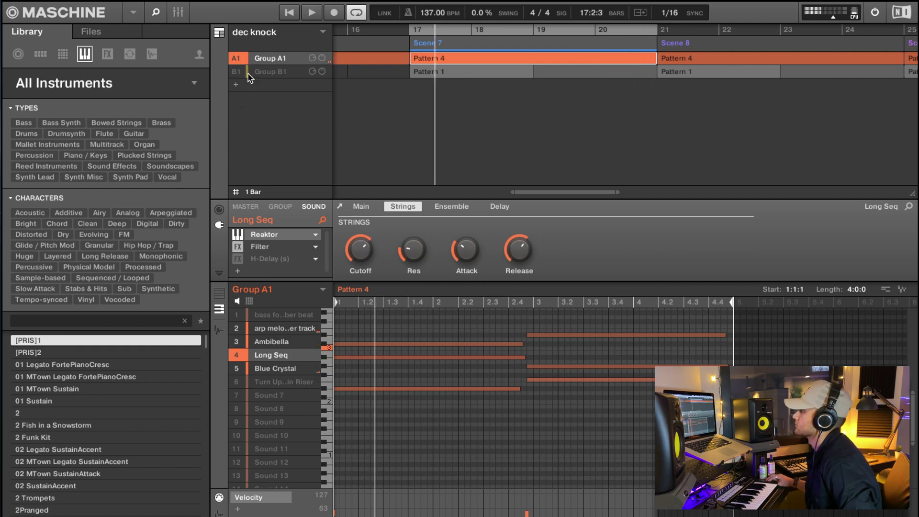
# Step: Mute Group A1 and solo its bass sound so that the other sounds in the group are muted
pyautogui.click(236, 58)
pyautogui.keyDown('shift'); pyautogui.click(240, 317); pyautogui.keyUp('shift')
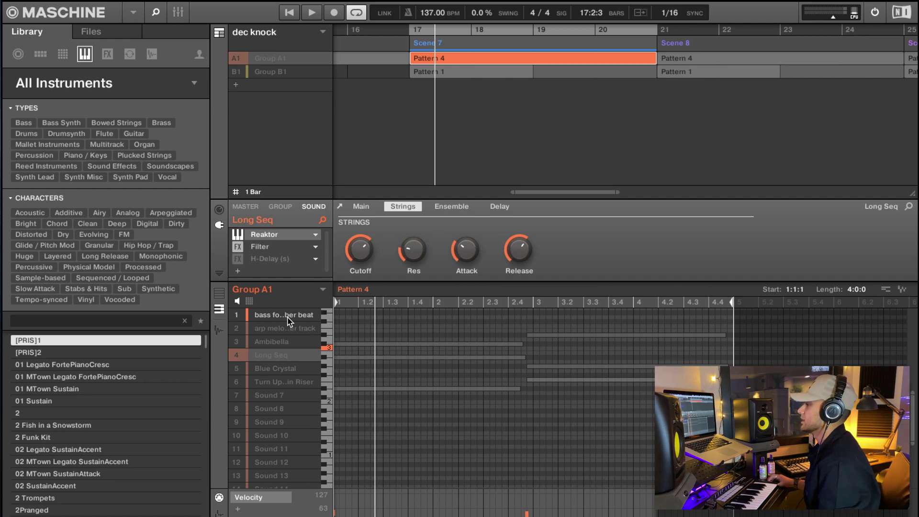
# Step: Show the soloed bass sound's events in the group view and play it from the loop start with Group A1 unmuted
pyautogui.click(289, 12)
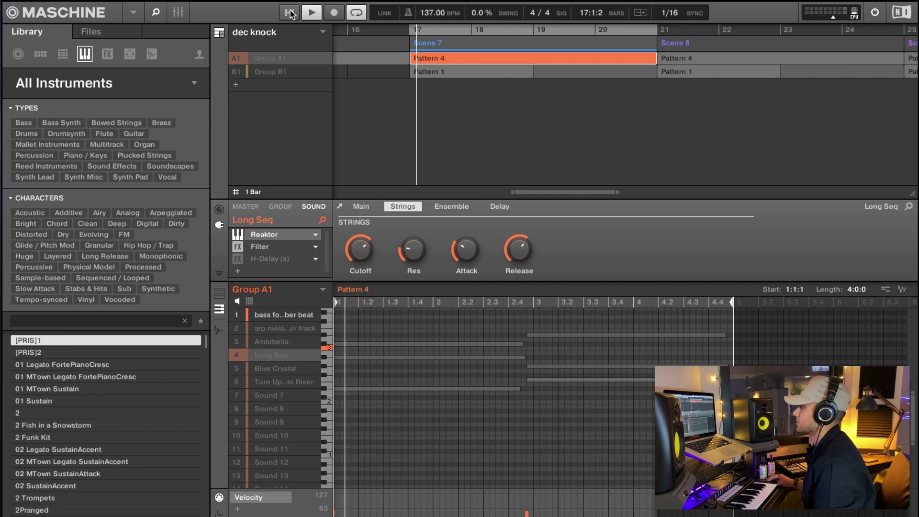
pyautogui.click(274, 311)
pyautogui.click(219, 294)
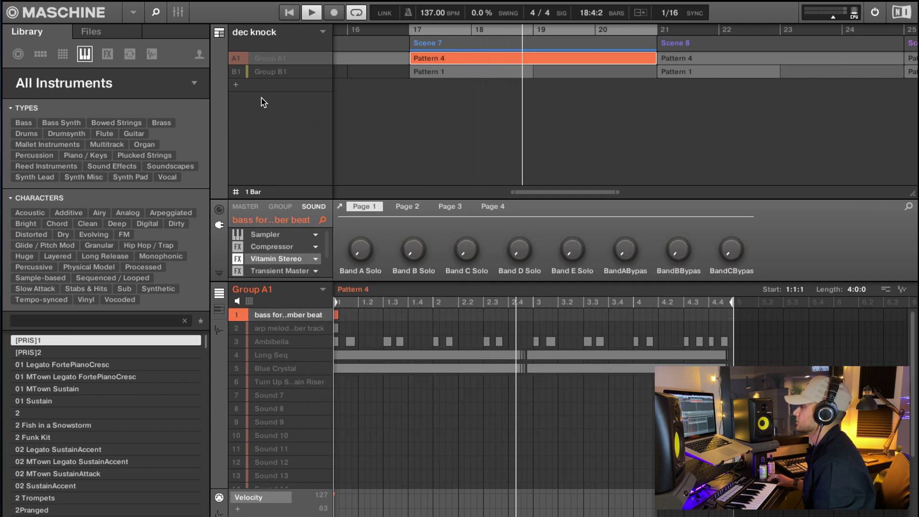
pyautogui.click(237, 57)
pyautogui.click(283, 15)
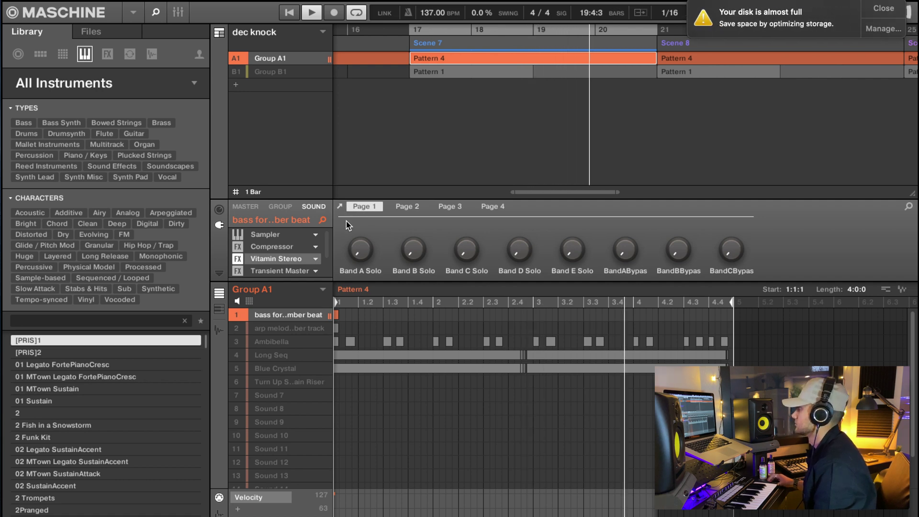
# Step: Stop playback, mute Group A1 again and dismiss the disk space notification
pyautogui.click(311, 15)
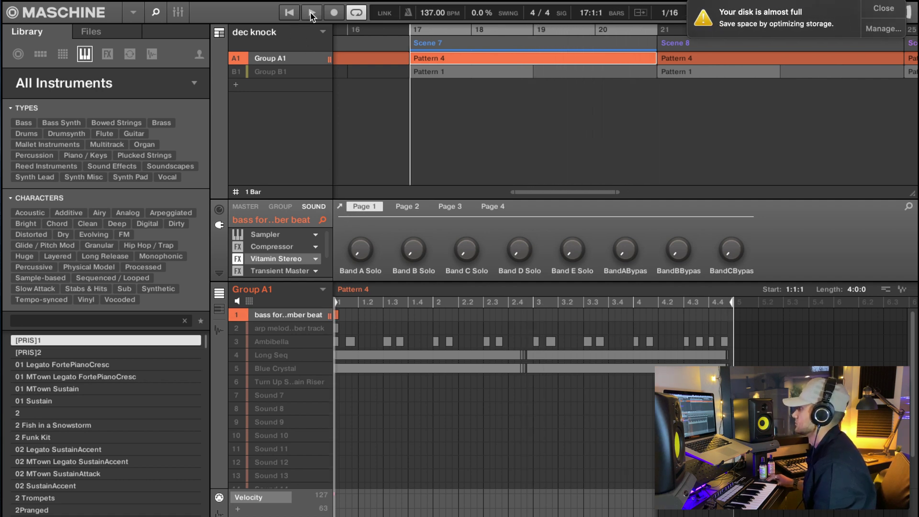
pyautogui.click(236, 58)
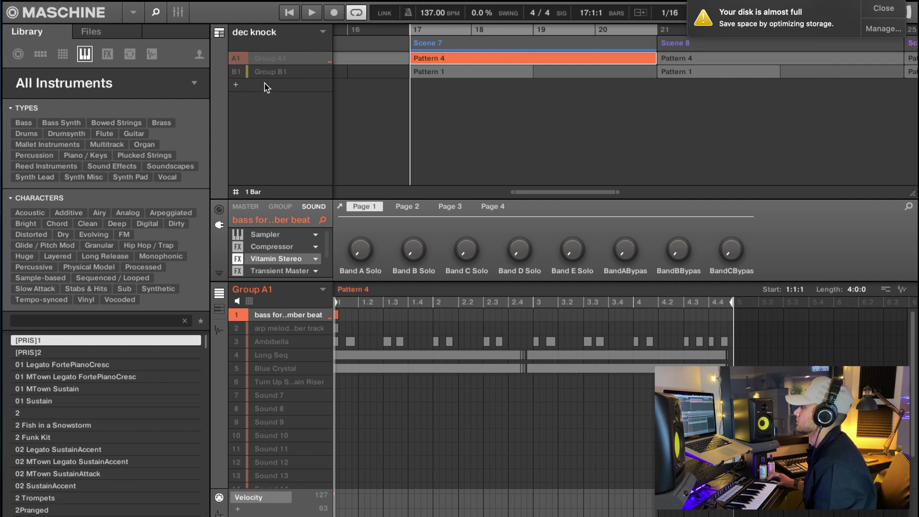
pyautogui.click(883, 8)
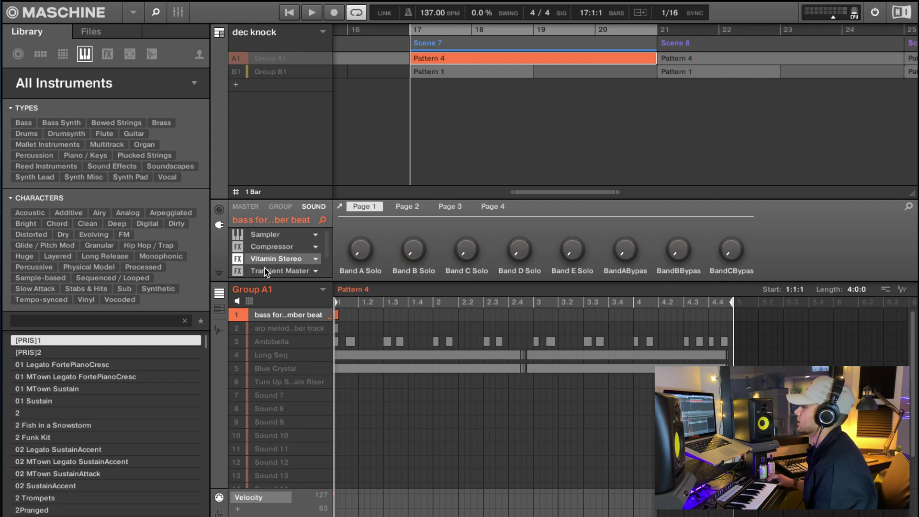
# Step: Examine the bass sound's Vitamin Stereo plug-in window, close it and show the Transient Master settings
pyautogui.moveTo(307, 320)
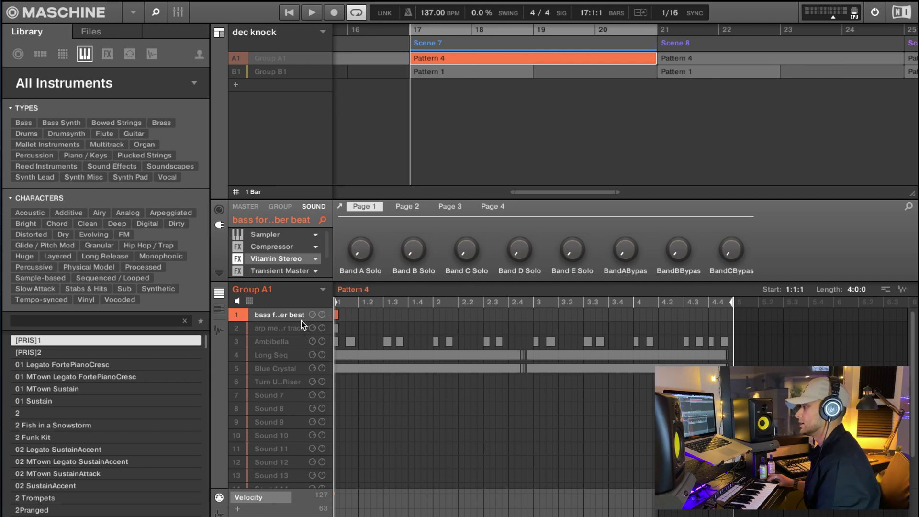
pyautogui.doubleClick(271, 261)
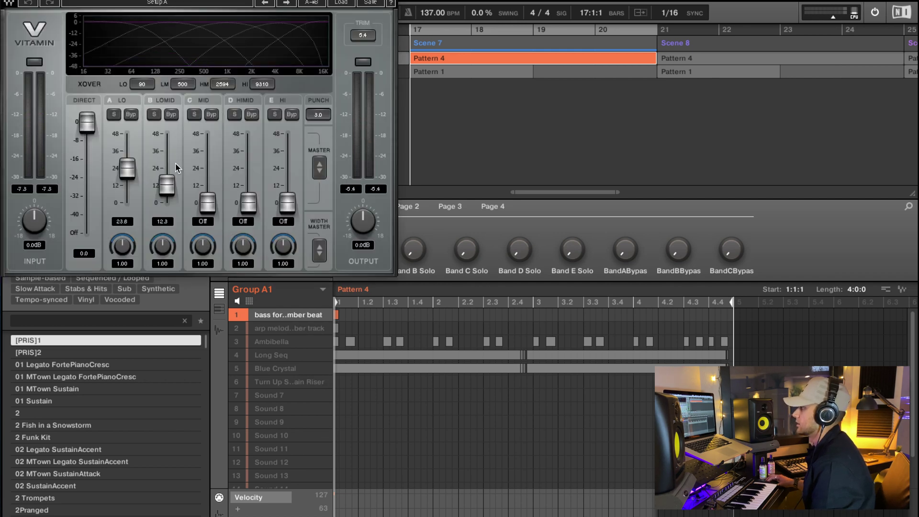
pyautogui.moveTo(239, 3); pyautogui.dragTo(462, 137)
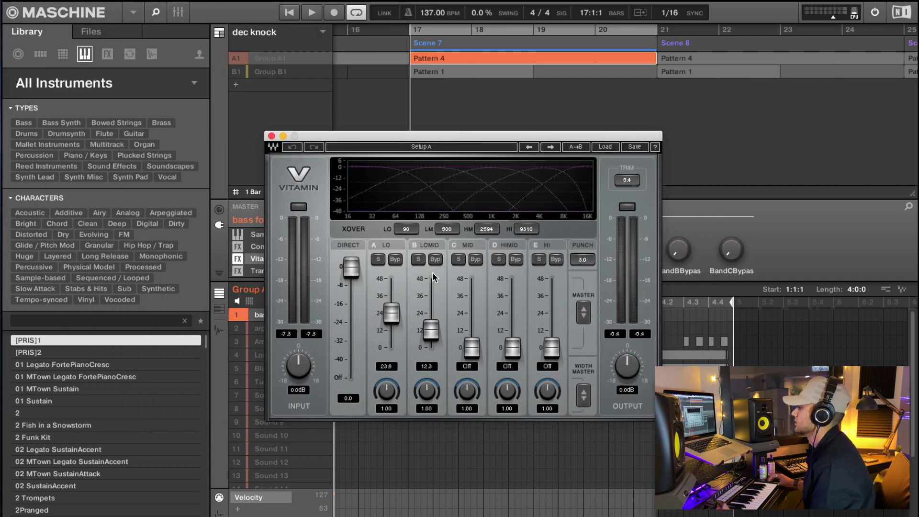
pyautogui.click(271, 136)
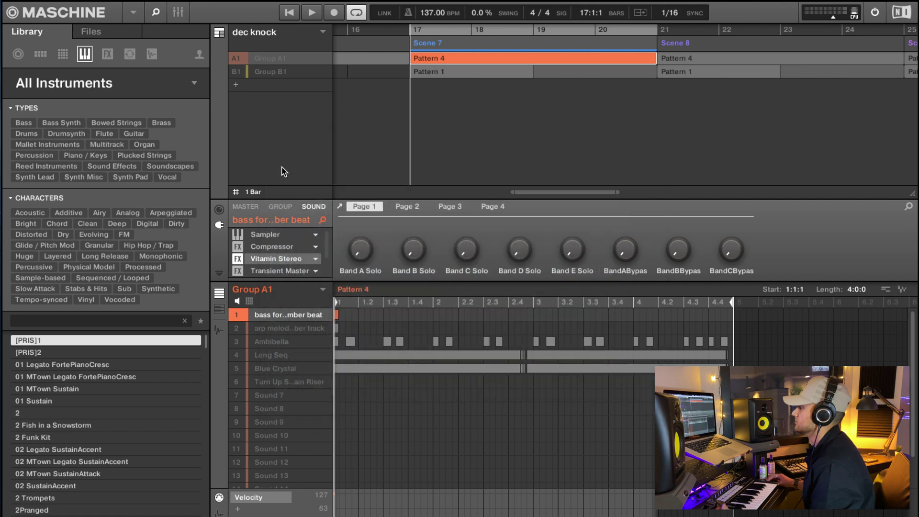
pyautogui.click(280, 270)
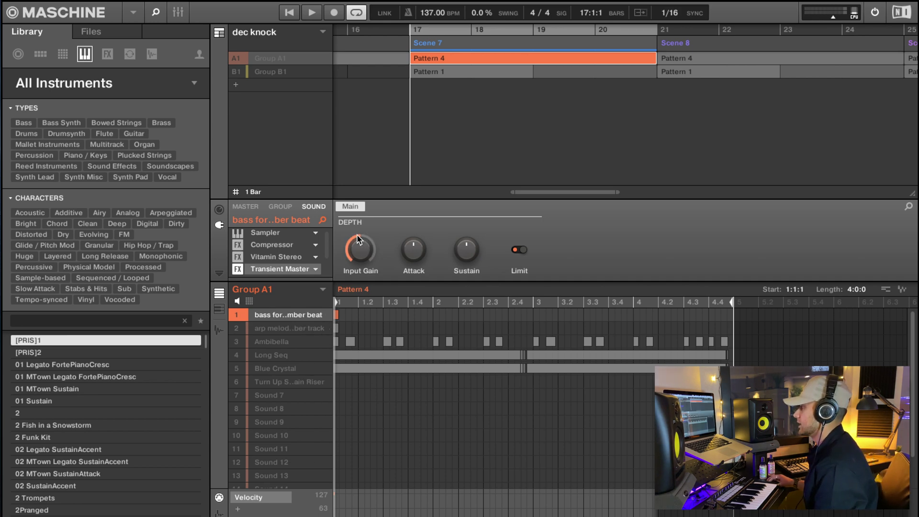
pyautogui.moveTo(352, 253)
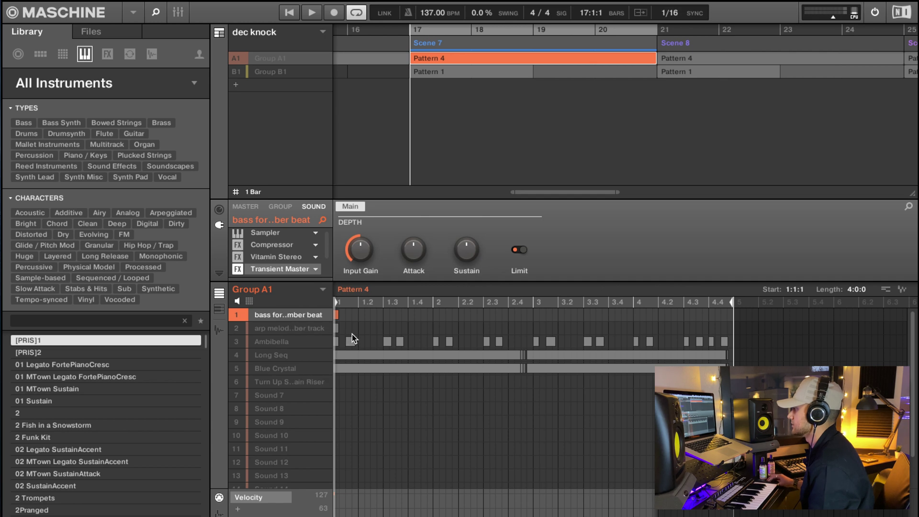
# Step: Unmute the arp melody, Ambibella, Long Seq, Blue Crystal and Turn Up Riser sounds and switch to the piano roll
pyautogui.click(236, 328)
pyautogui.click(236, 342)
pyautogui.click(236, 355)
pyautogui.click(237, 368)
pyautogui.click(239, 382)
pyautogui.click(222, 310)
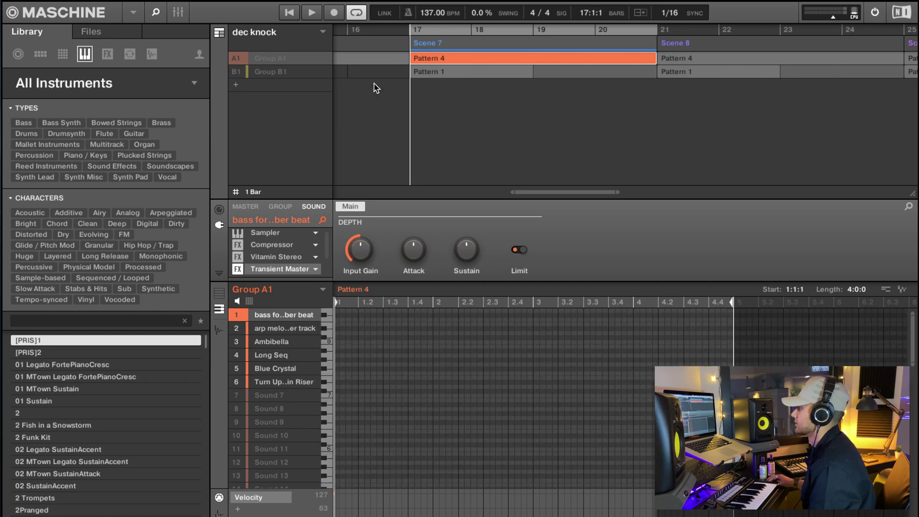
# Step: Open Group A1's Pattern 5 in Scene 6 and show the events of all its sounds together
pyautogui.click(369, 58)
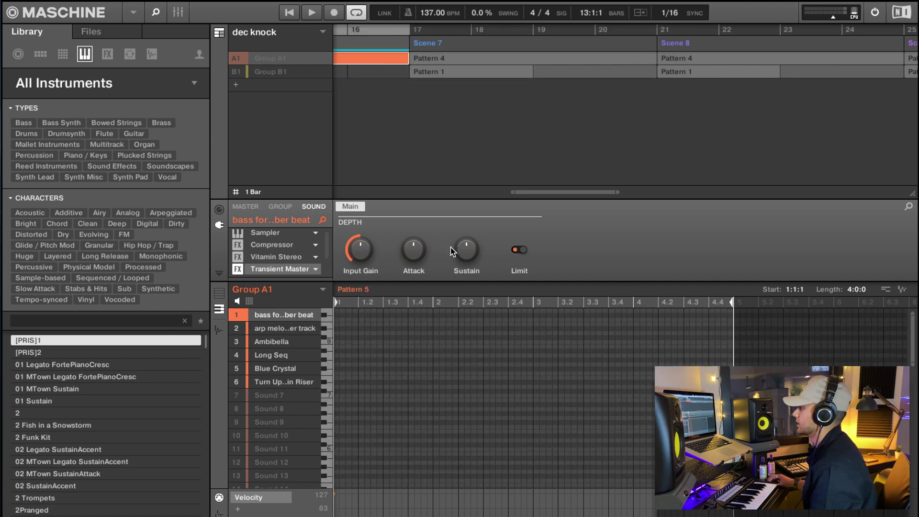
pyautogui.hscroll(-3, 511, 215)
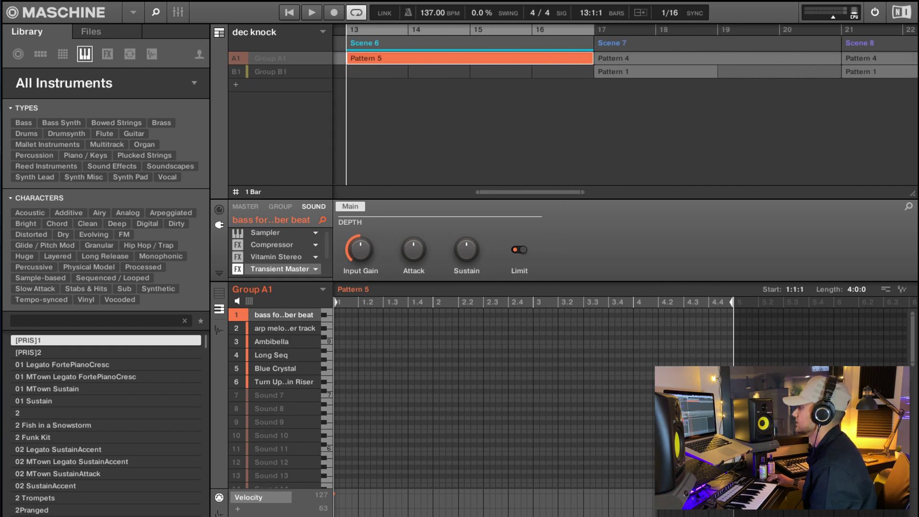
pyautogui.rightClick(266, 288)
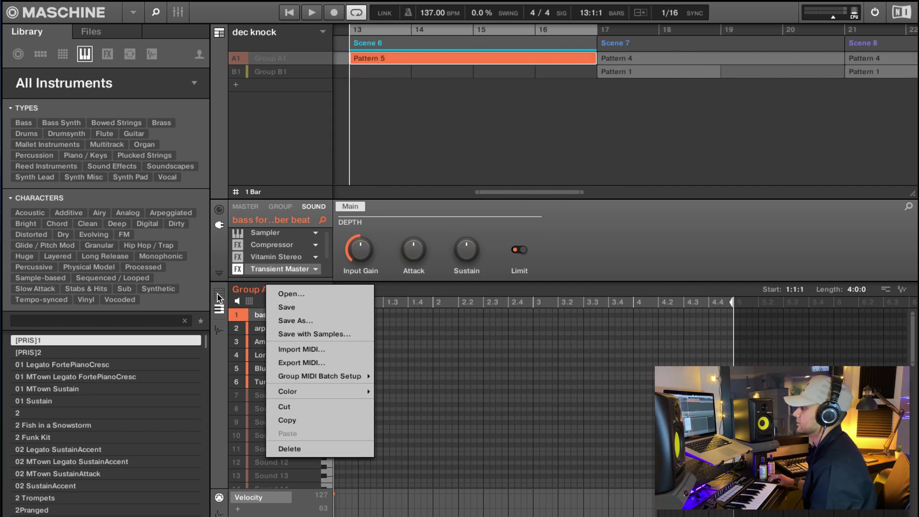
pyautogui.click(220, 296)
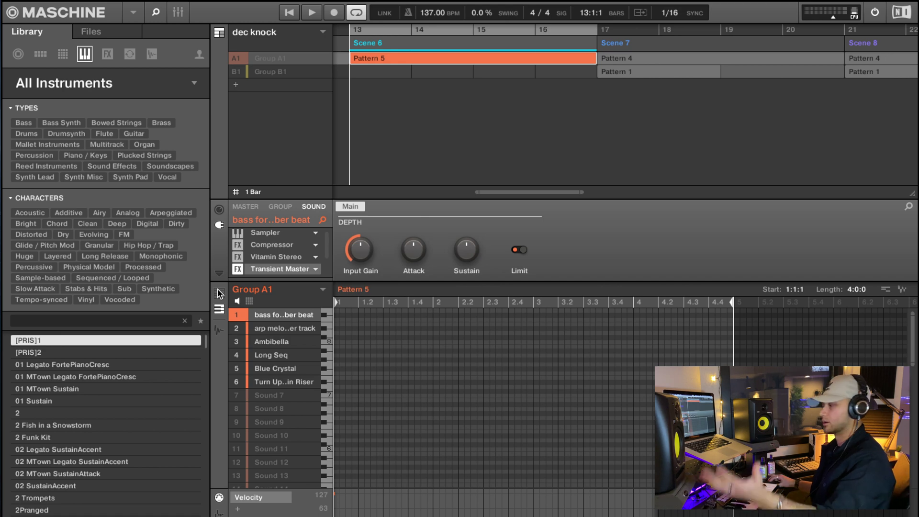
pyautogui.click(220, 294)
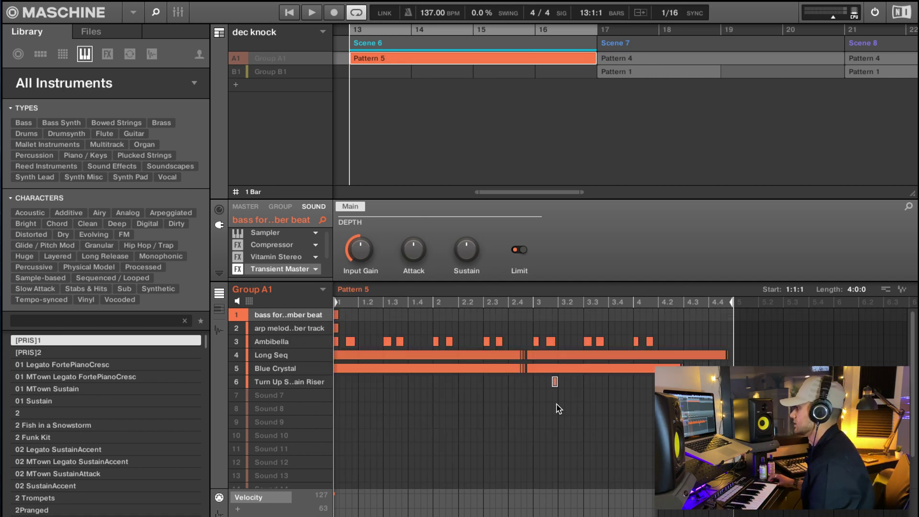
pyautogui.moveTo(288, 382)
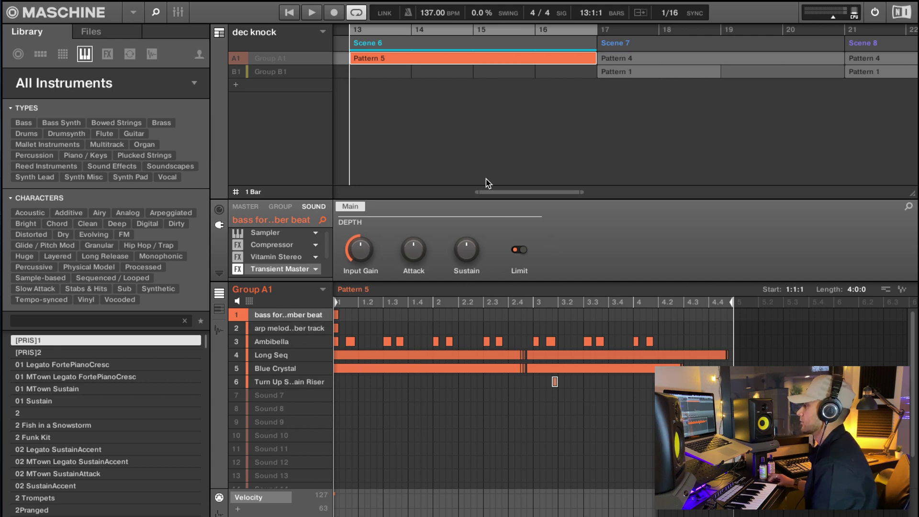
# Step: Play Scene 6 from its start with Group A1 unmuted, stop playback and mute the group again
pyautogui.click(290, 13)
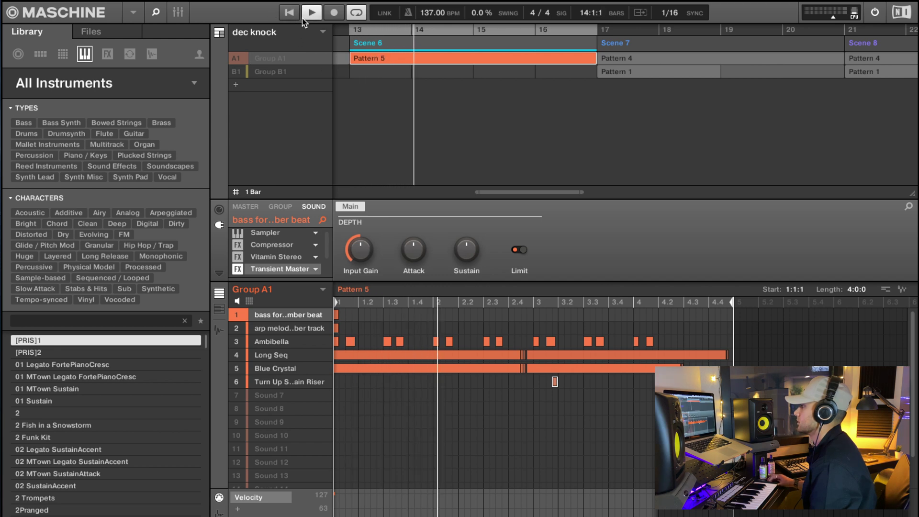
pyautogui.click(237, 58)
pyautogui.click(290, 13)
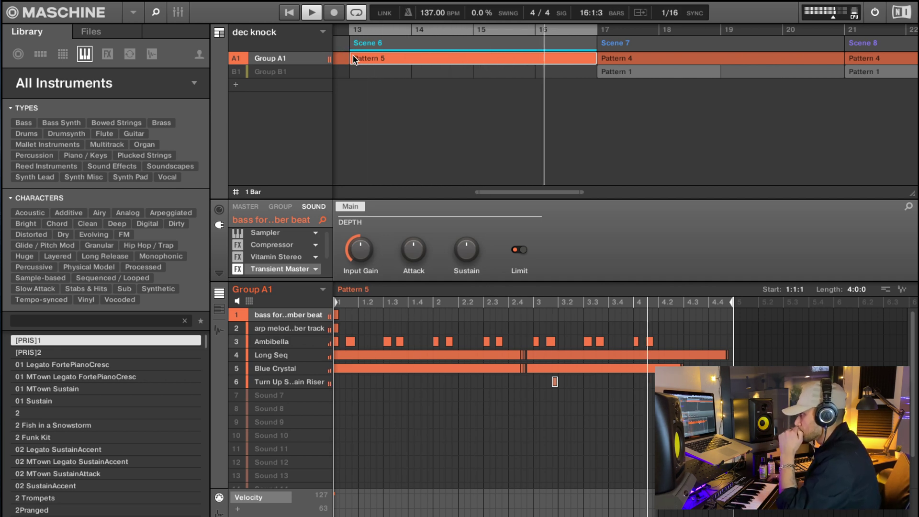
pyautogui.click(316, 15)
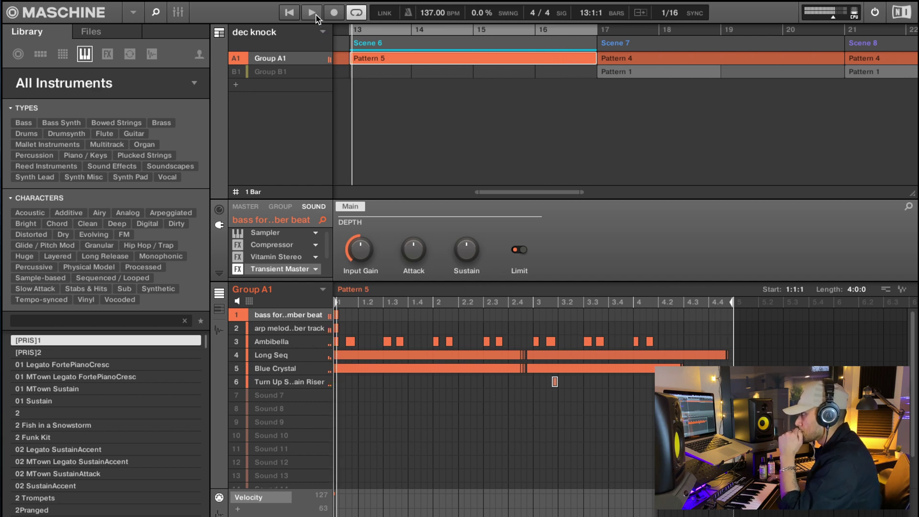
pyautogui.click(238, 58)
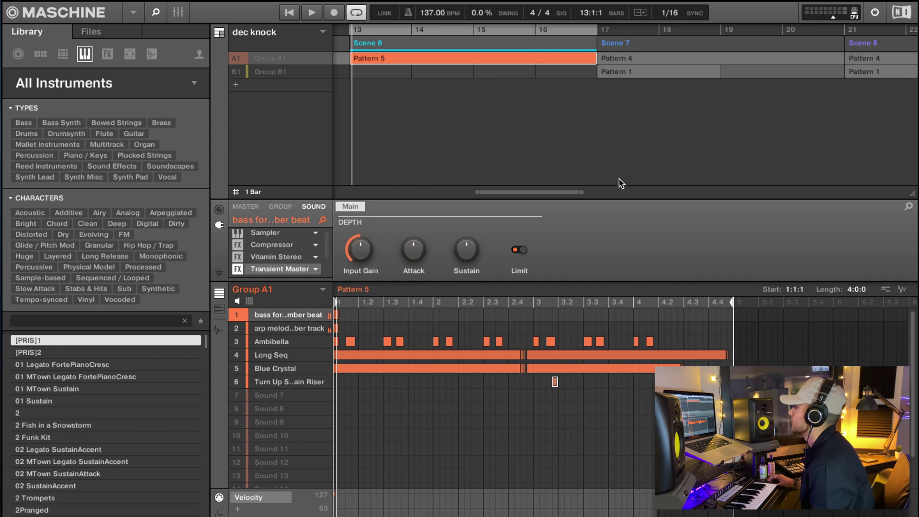
# Step: Set playback to Scene 7 and open Group A1's Pattern 4 there
pyautogui.moveTo(503, 193); pyautogui.dragTo(444, 192)
pyautogui.hscroll(-5, 421, 49)
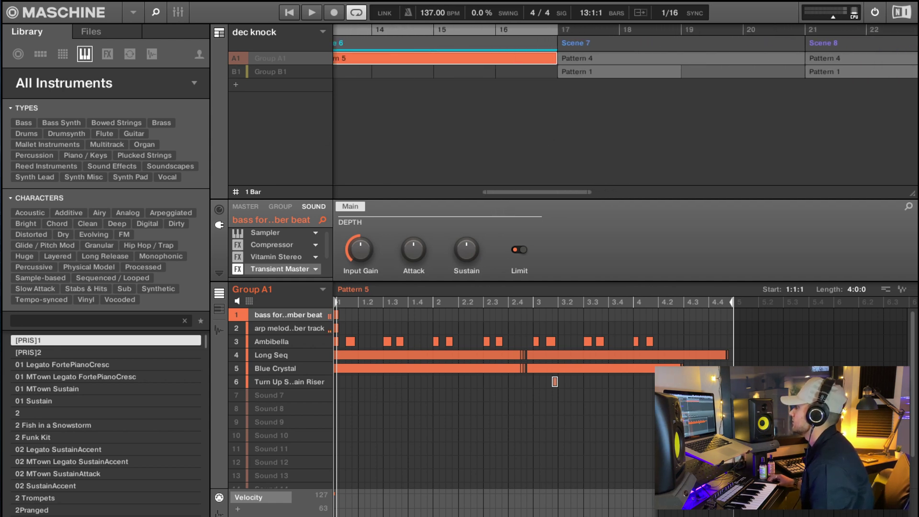
pyautogui.click(716, 44)
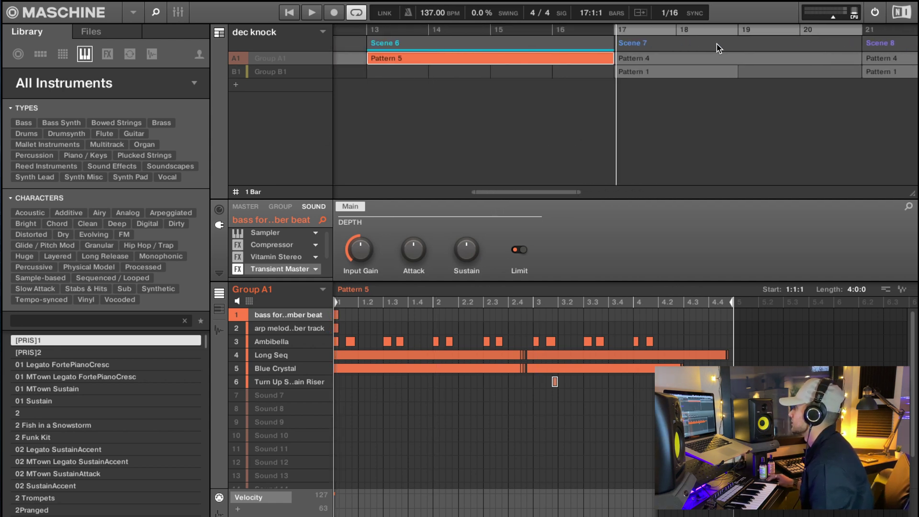
pyautogui.click(648, 59)
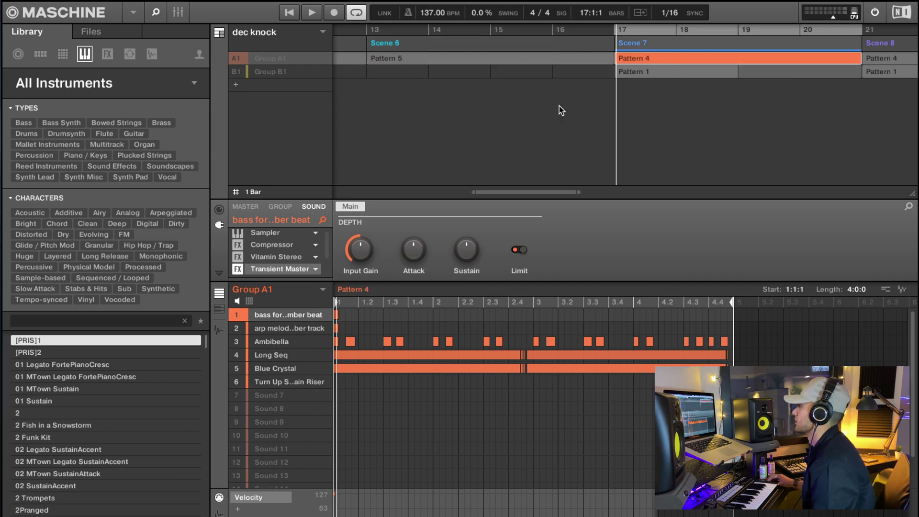
# Step: Open Group B1's Pattern 1 in Scene 7 and solo the Zaddy Kick
pyautogui.click(651, 81)
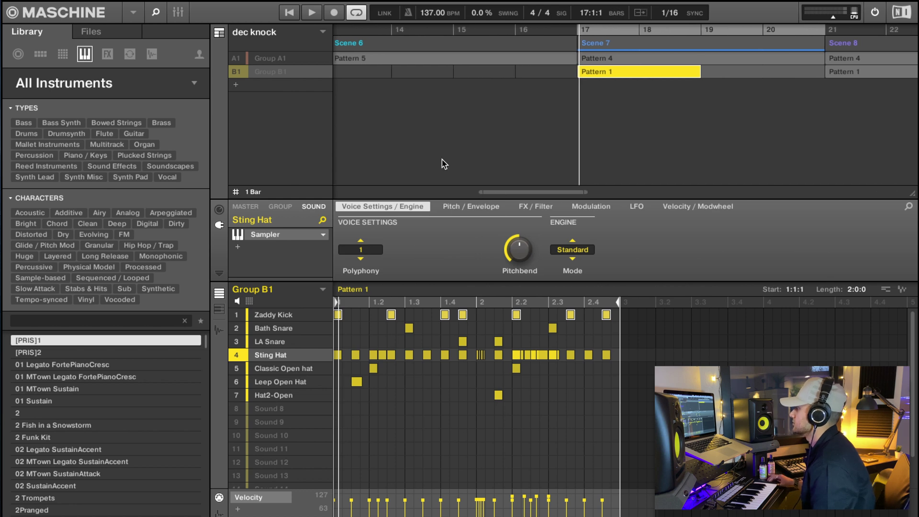
pyautogui.click(242, 319)
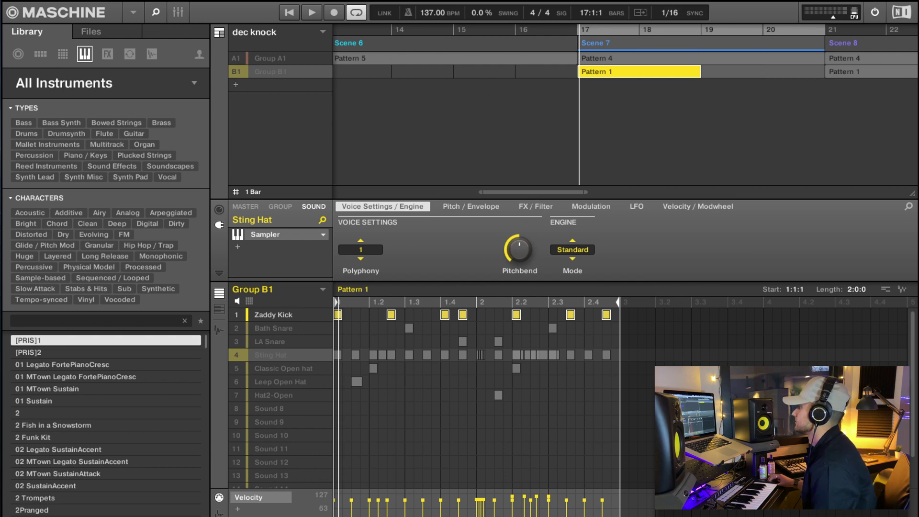
pyautogui.hscroll(3, 540, 189)
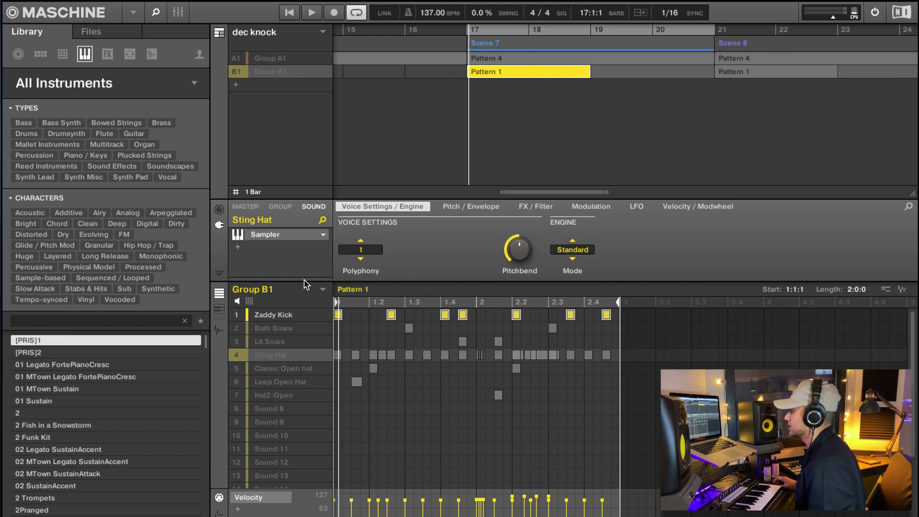
# Step: Select the Zaddy Kick and play it from the loop start with Group B1 unmuted
pyautogui.click(276, 320)
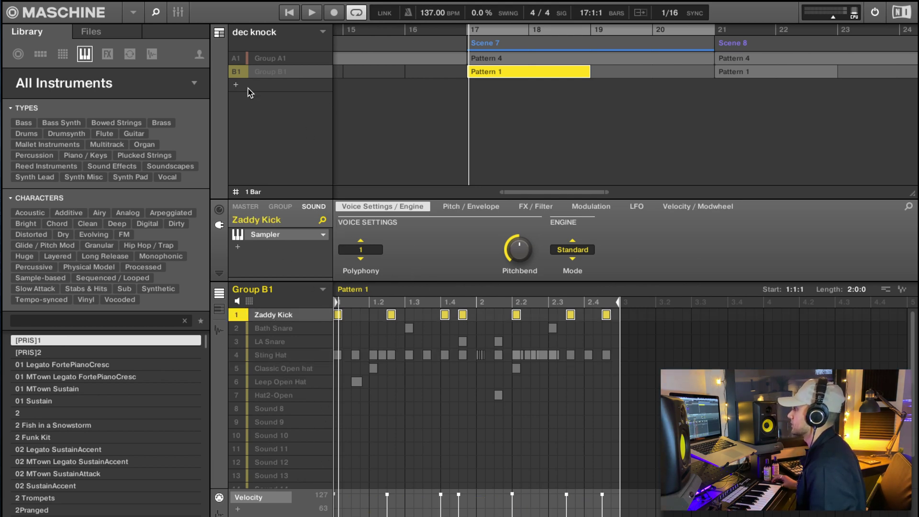
pyautogui.click(289, 10)
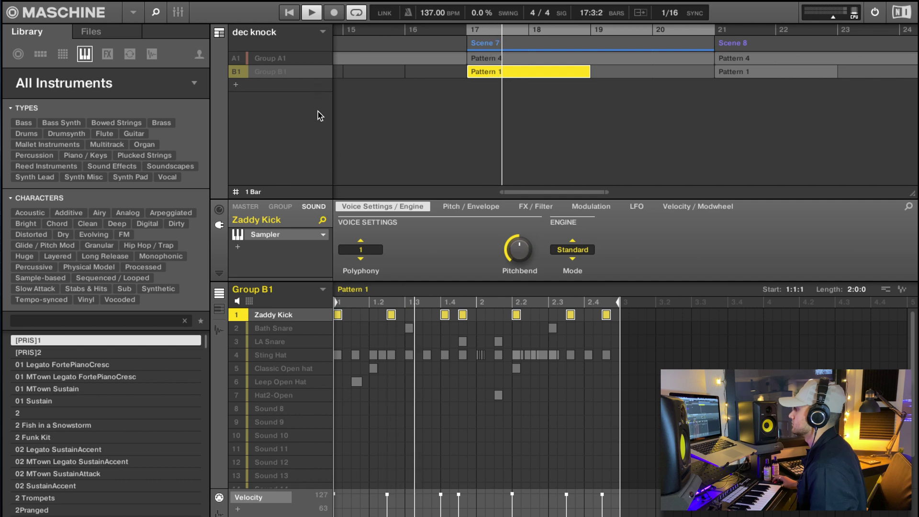
pyautogui.click(243, 71)
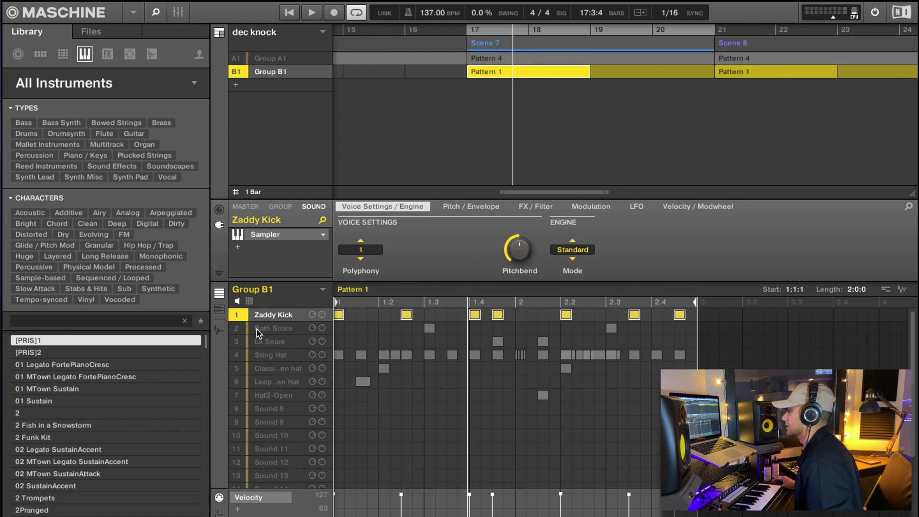
# Step: Unmute Bath Snare, play it with the kick from the loop start, and add LA Snare to the playing drums
pyautogui.click(236, 330)
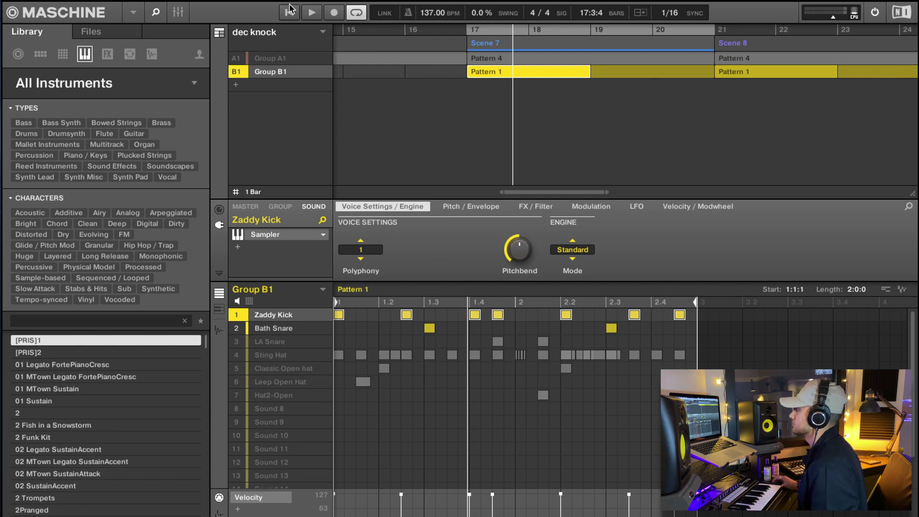
pyautogui.click(289, 18)
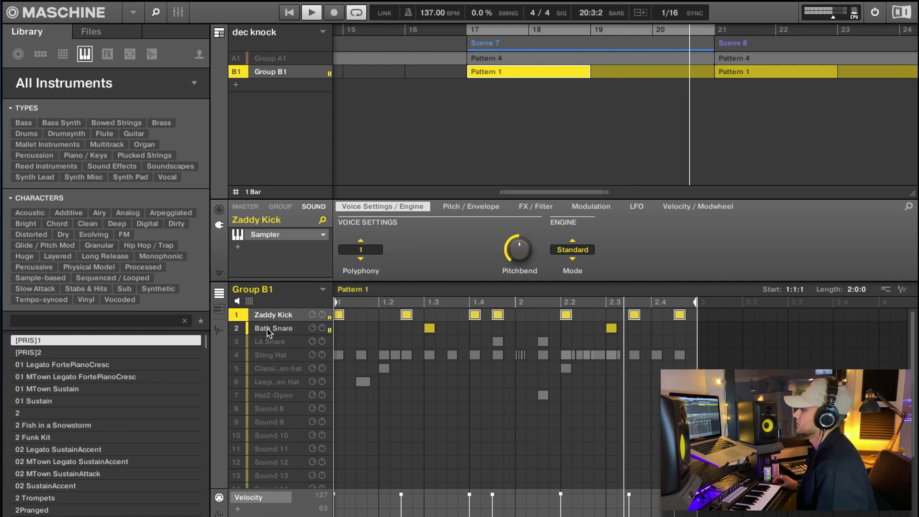
pyautogui.click(254, 345)
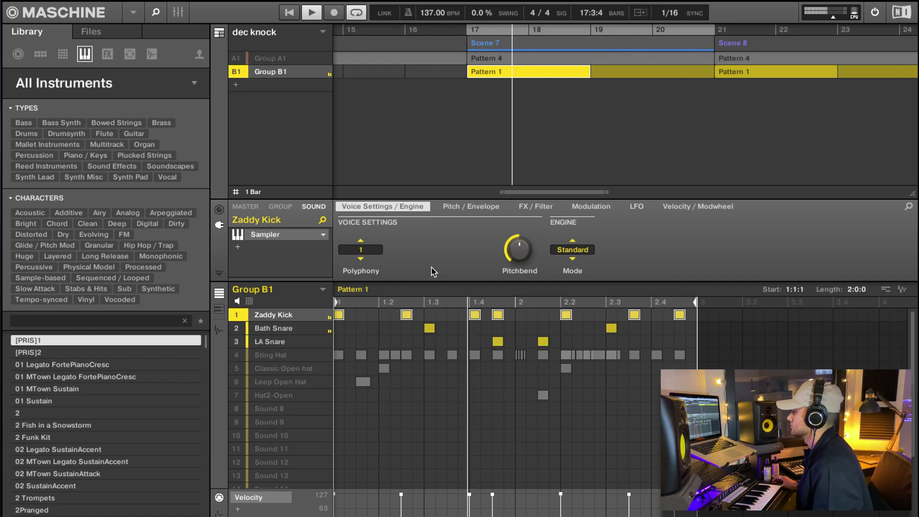
# Step: Select LA Snare, stop playback, and examine its Reverb (Legacy) settings, including room size, EQ and mix
pyautogui.click(286, 342)
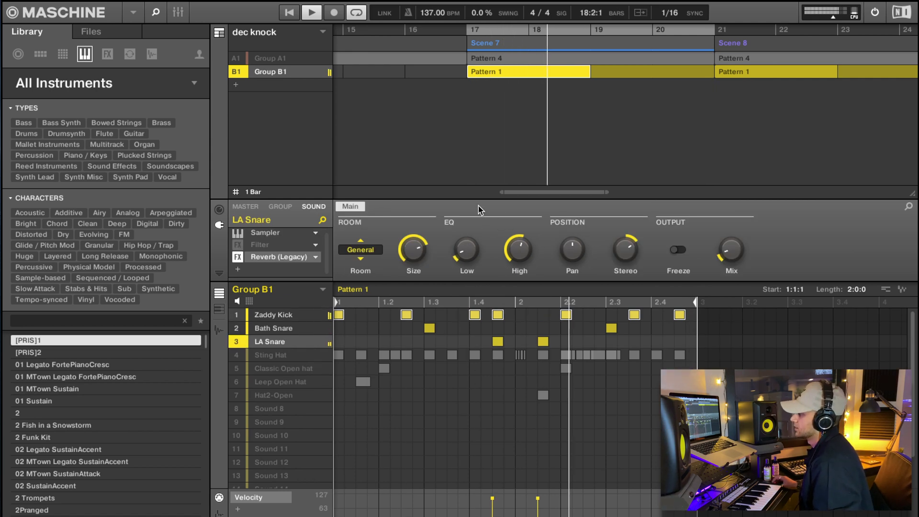
pyautogui.press('space')
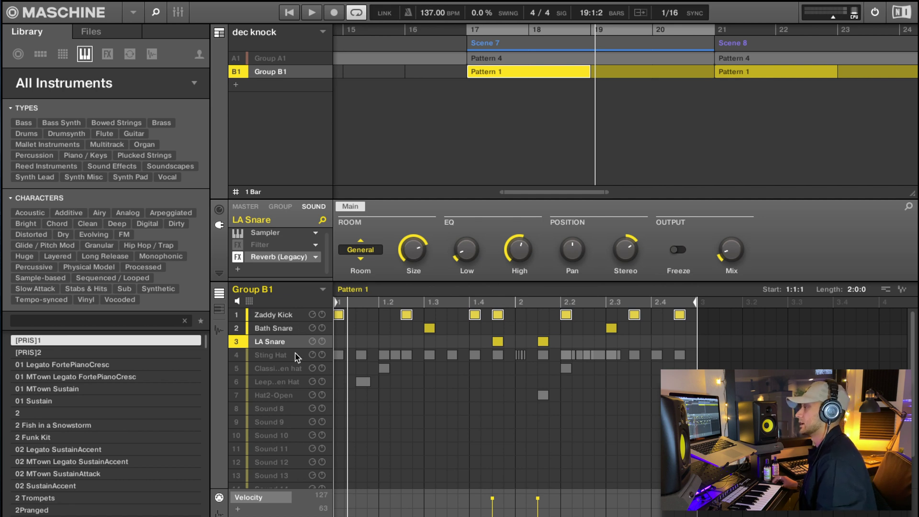
pyautogui.moveTo(515, 256)
pyautogui.moveTo(414, 261)
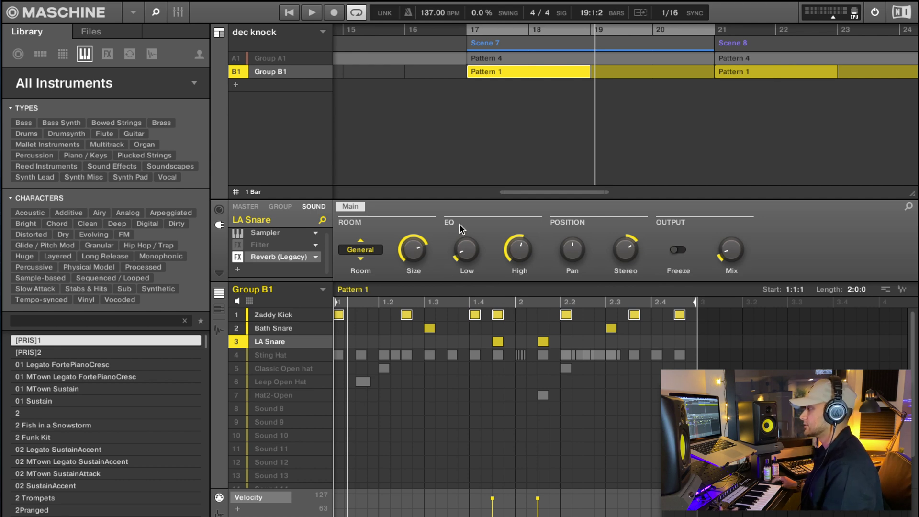
pyautogui.moveTo(739, 246)
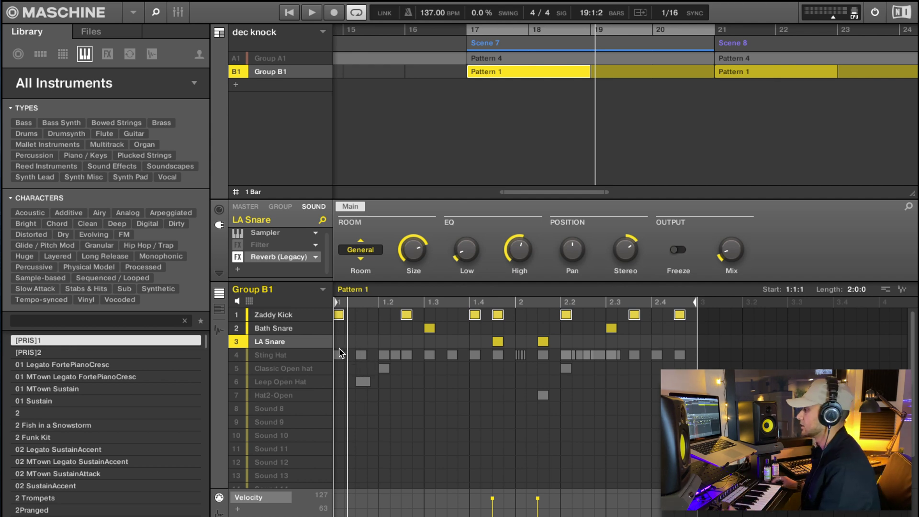
# Step: Solo the Sting Hat in Group B1 and play it on its own
pyautogui.rightClick(399, 370)
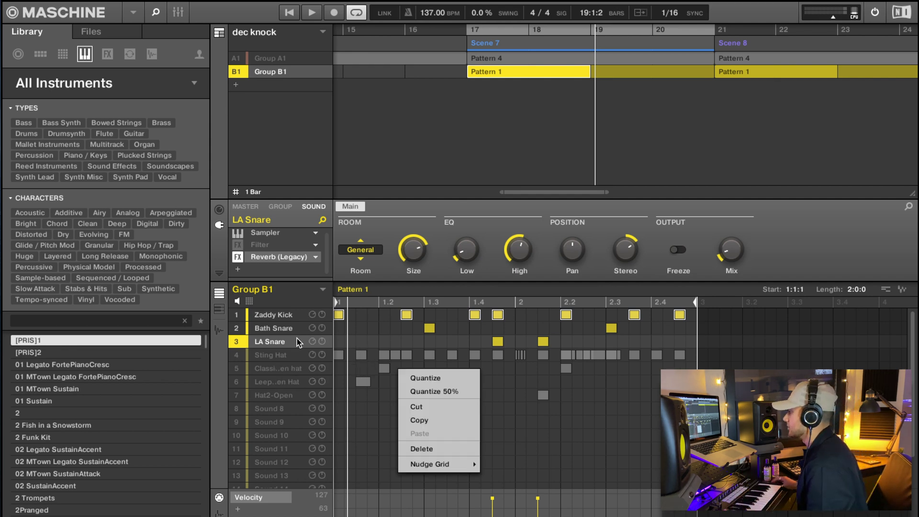
pyautogui.click(245, 358)
pyautogui.click(245, 358)
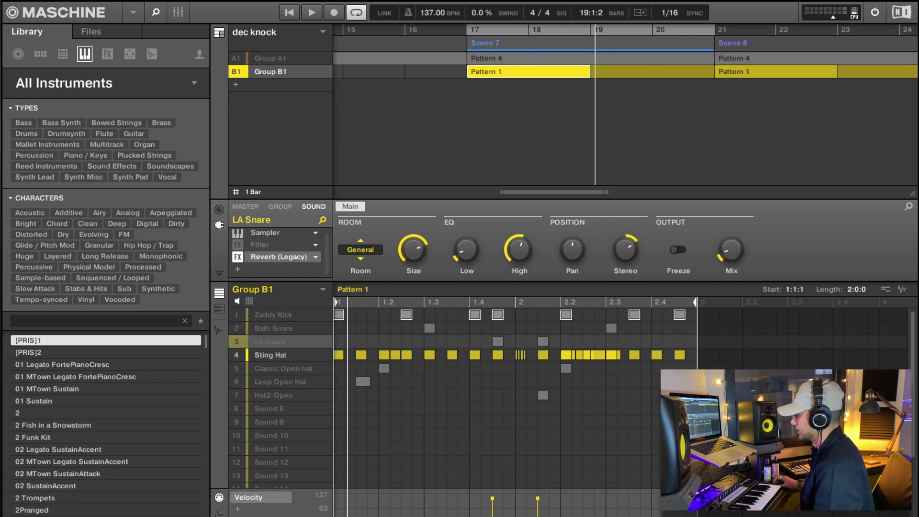
pyautogui.click(297, 14)
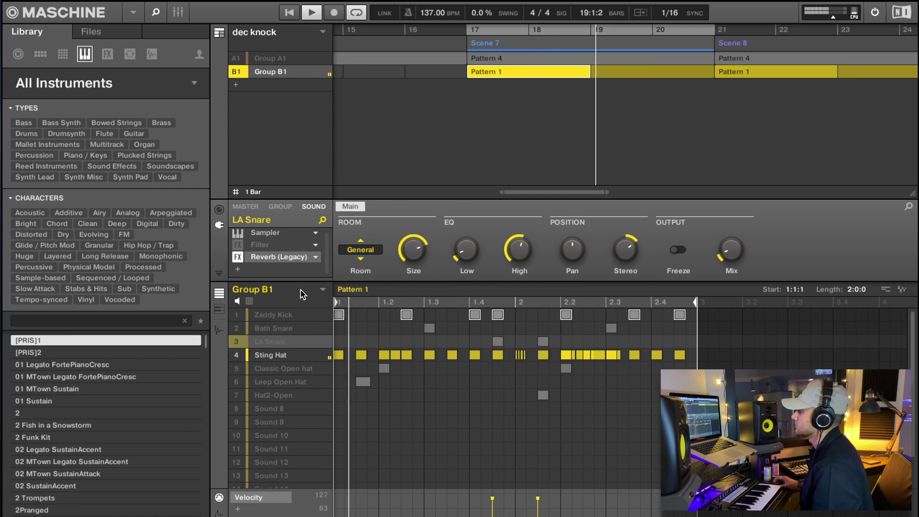
# Step: Select Sting Hat and examine its note pitches in the piano roll before returning to the group's overview of all sounds
pyautogui.click(285, 357)
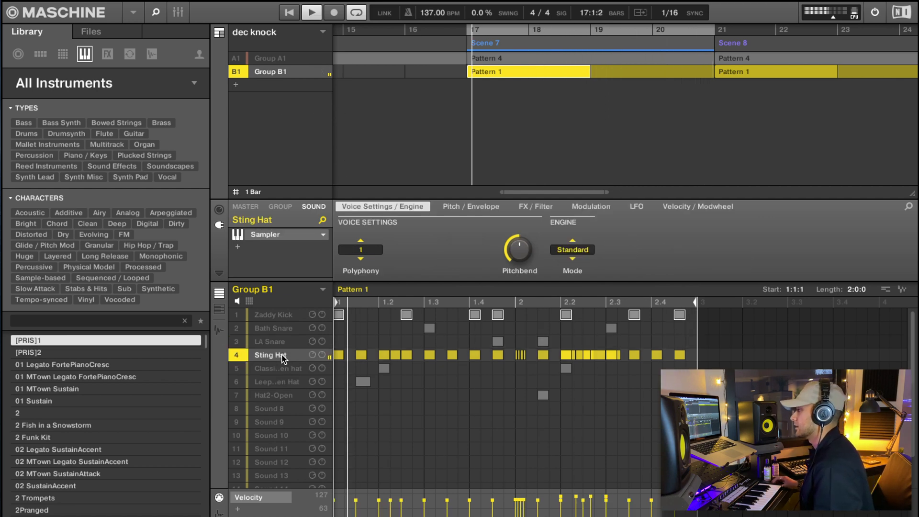
pyautogui.click(219, 309)
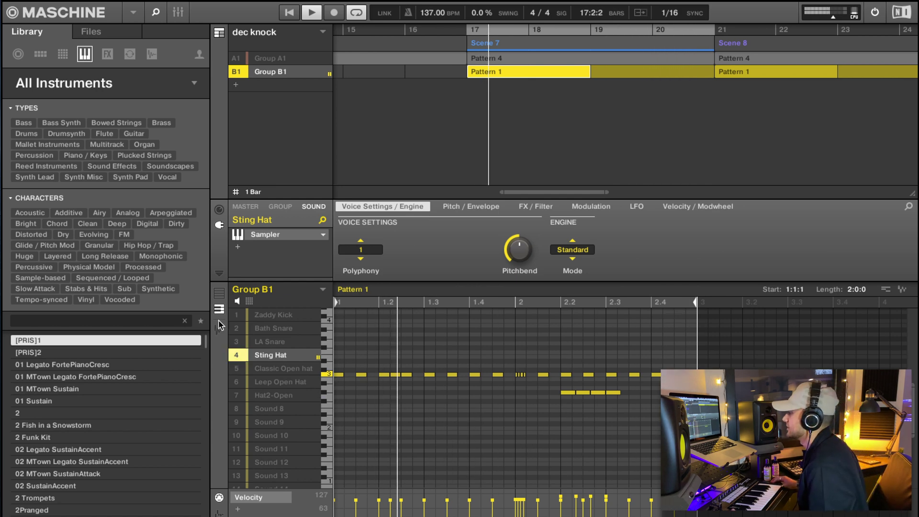
pyautogui.click(219, 293)
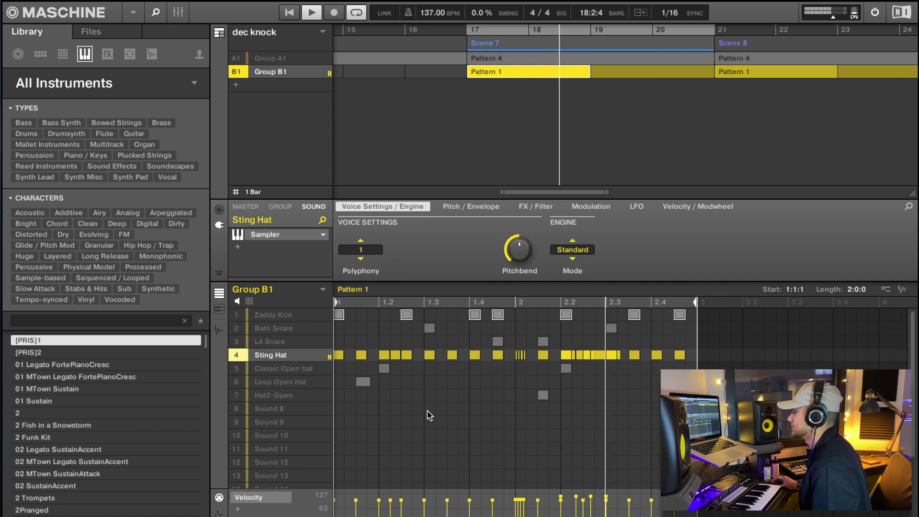
# Step: Mute Sting Hat, unmute Classic Open hat, Leep Open Hat and Hat2-Open, and play the three open hats together
pyautogui.moveTo(308, 354)
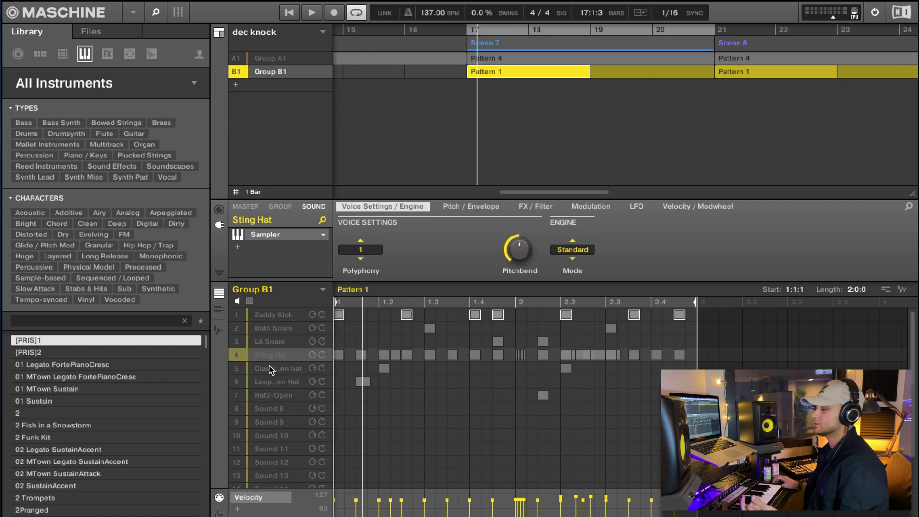
pyautogui.click(237, 371)
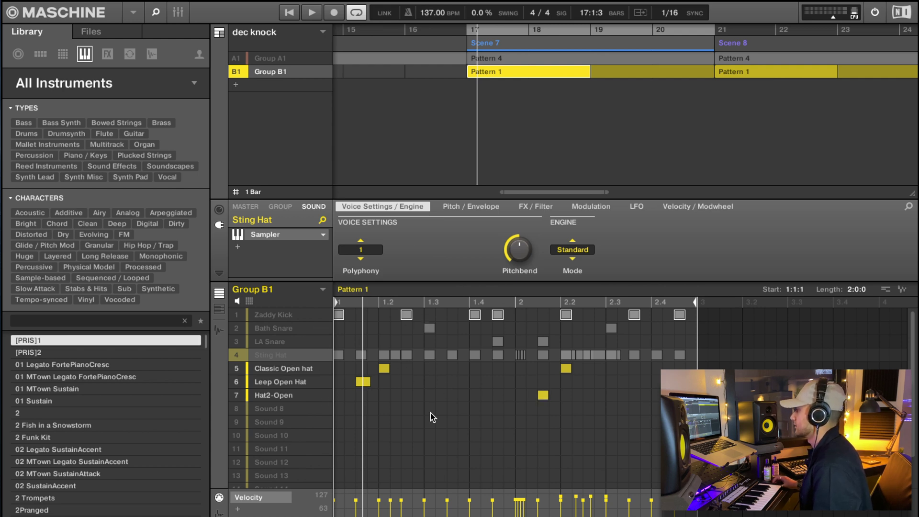
pyautogui.click(310, 17)
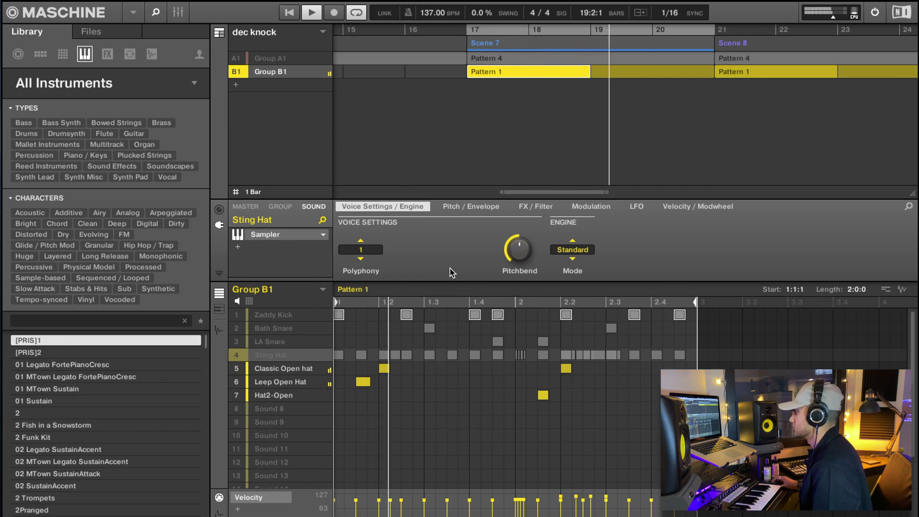
# Step: Unmute Sting Hat, both snares and the Zaddy Kick to play the full drum pattern, and stop playback
pyautogui.click(238, 357)
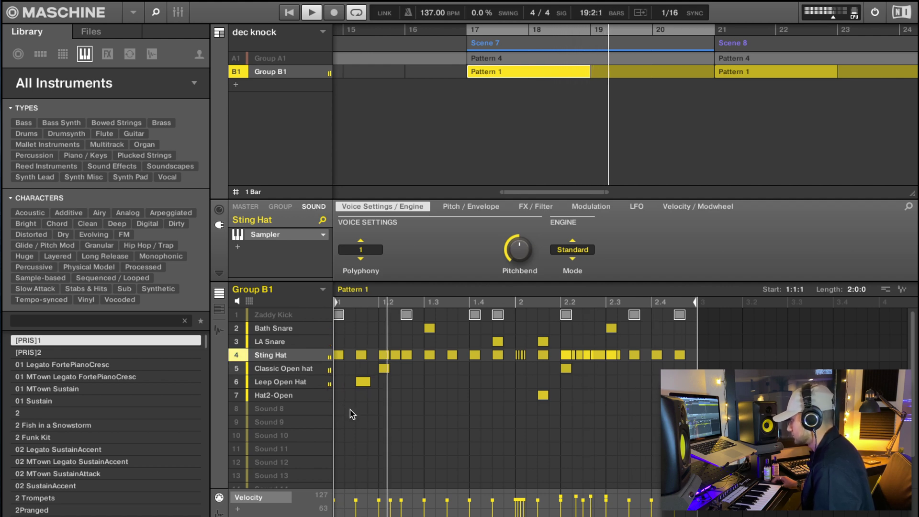
pyautogui.click(238, 317)
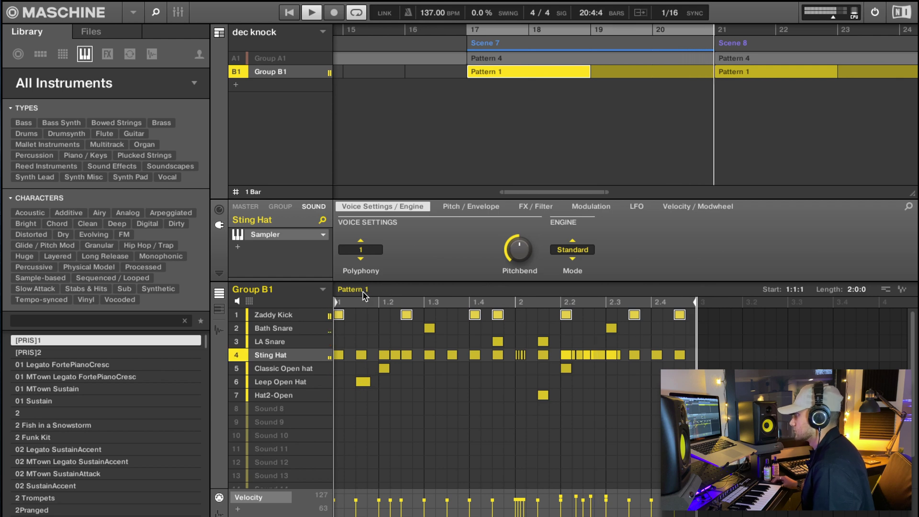
pyautogui.click(311, 15)
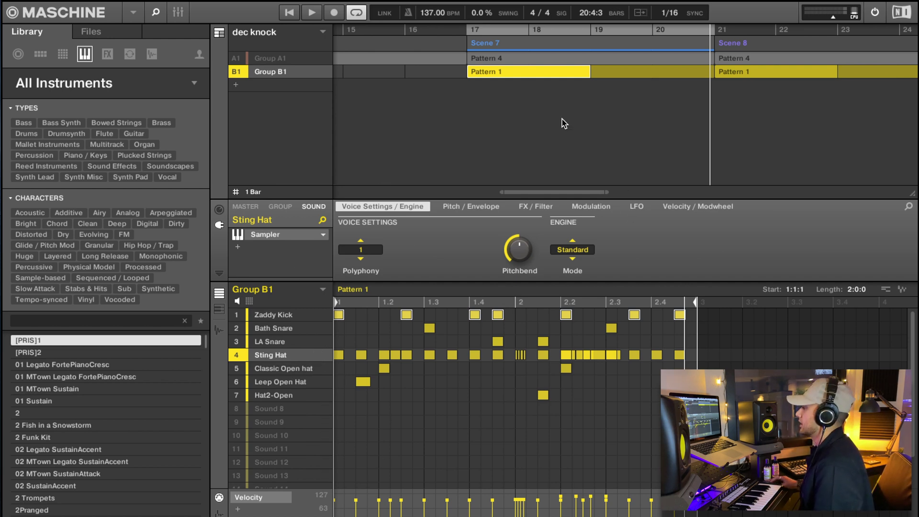
# Step: Review the plug-in chains of LA Snare and Zaddy Kick in Group B1
pyautogui.moveTo(551, 192); pyautogui.dragTo(528, 193)
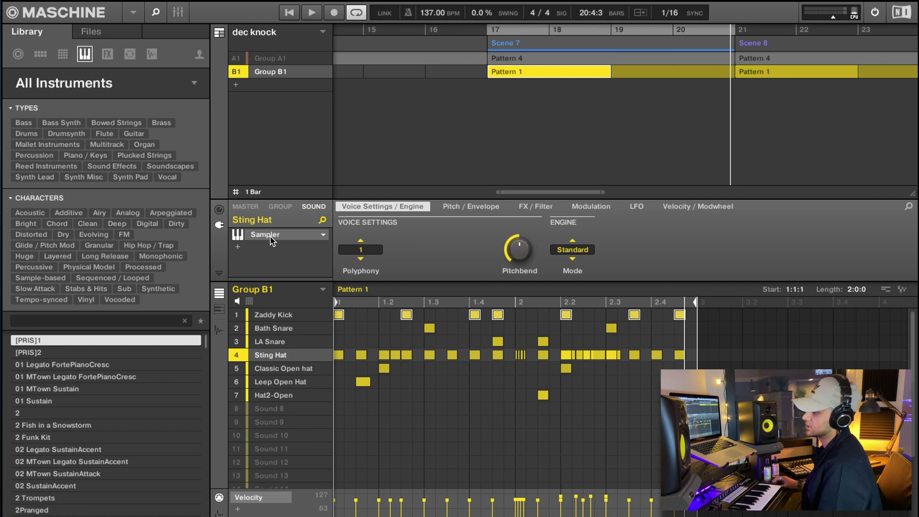
pyautogui.click(281, 341)
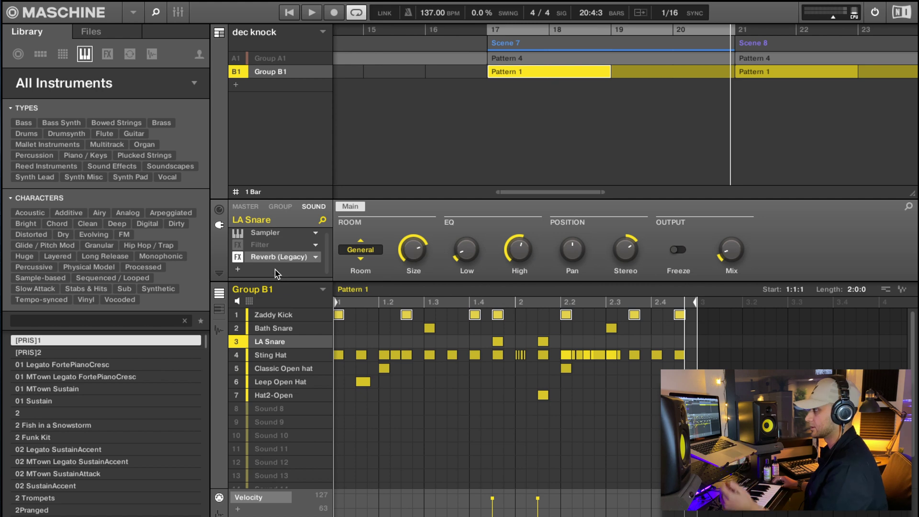
pyautogui.click(279, 315)
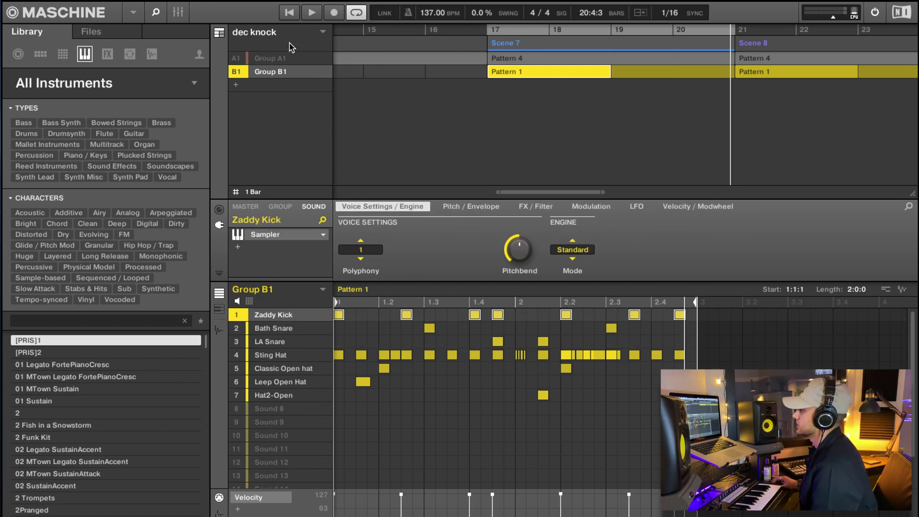
# Step: Inspect the side-chain input of the Compressor on Group A1's bass and compare its source with Group B1's Zaddy Kick
pyautogui.click(272, 59)
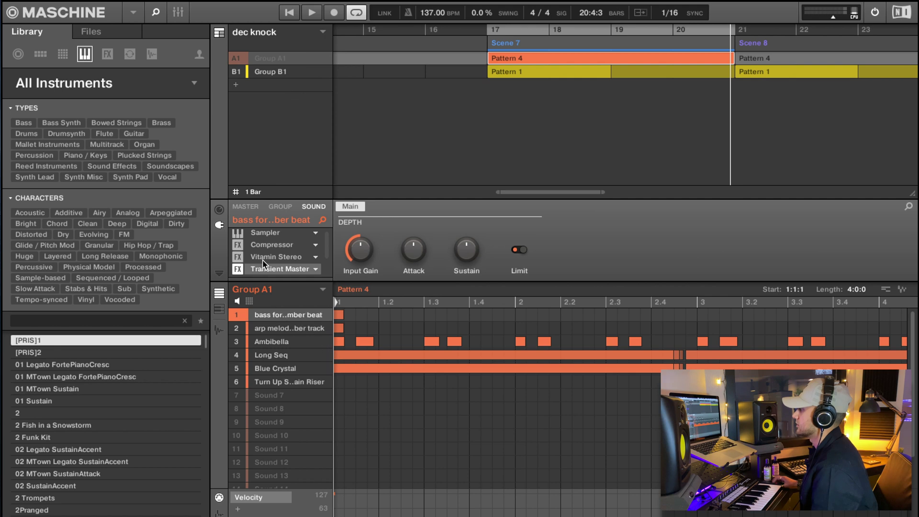
pyautogui.click(276, 247)
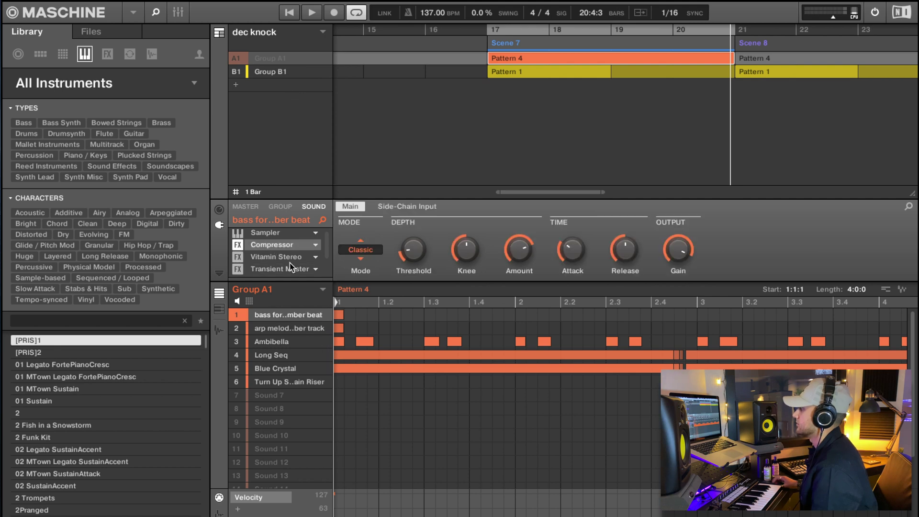
pyautogui.click(401, 209)
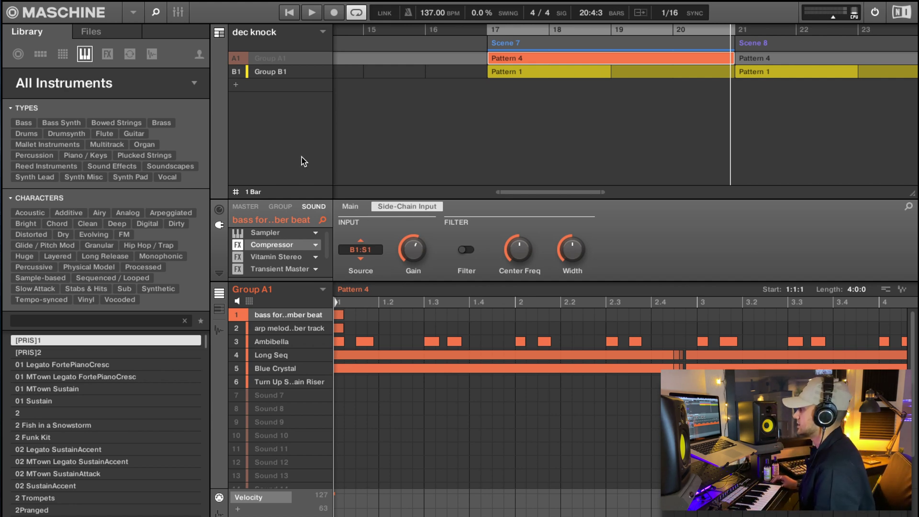
pyautogui.click(271, 70)
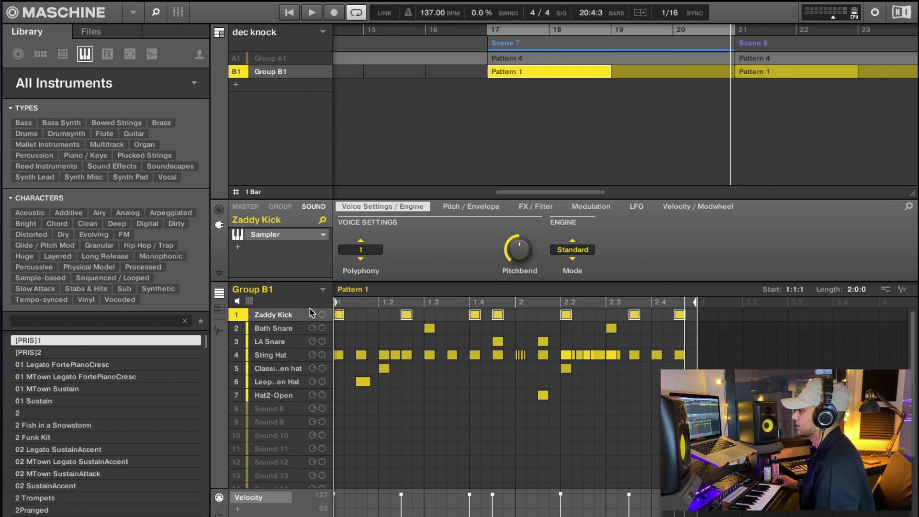
pyautogui.click(270, 62)
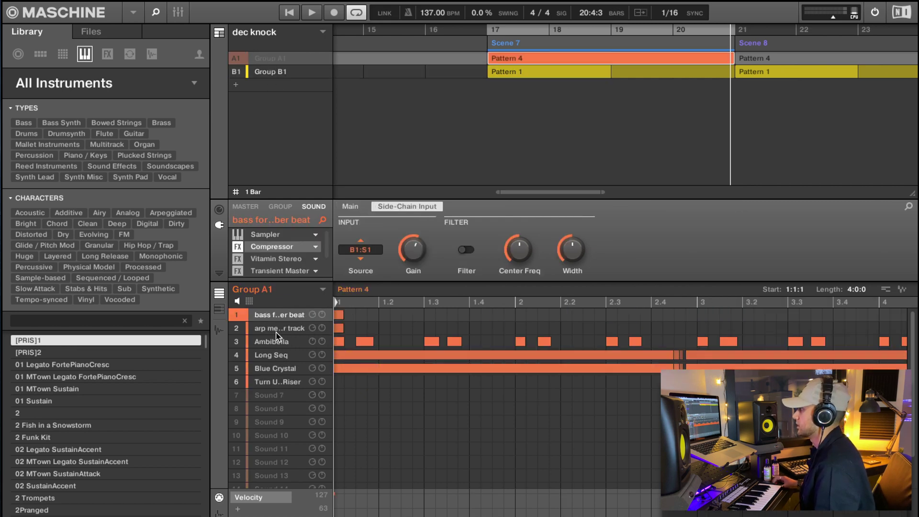
# Step: Play Group A1's soloed bass with the drums, layering in Blue Crystal, Long Seq, Ambibella and the arp melody
pyautogui.keyDown('shift'); pyautogui.click(237, 316); pyautogui.keyUp('shift')
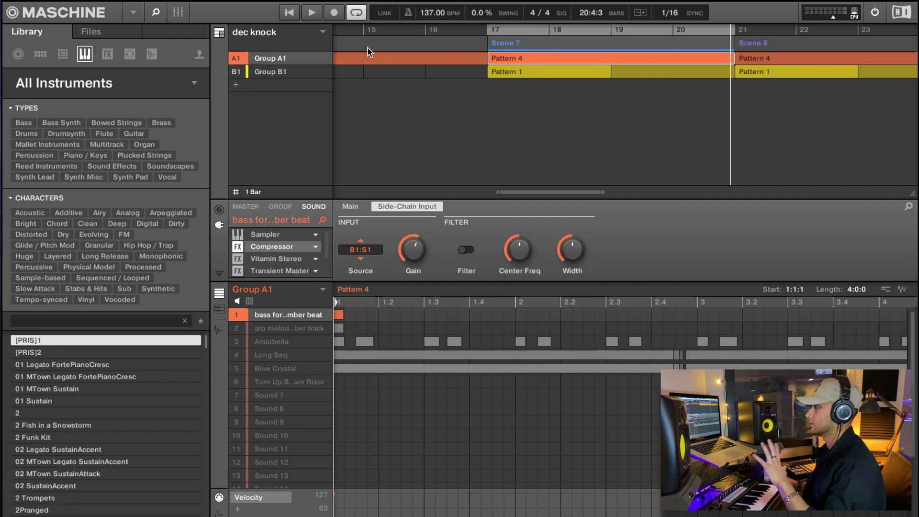
pyautogui.click(295, 15)
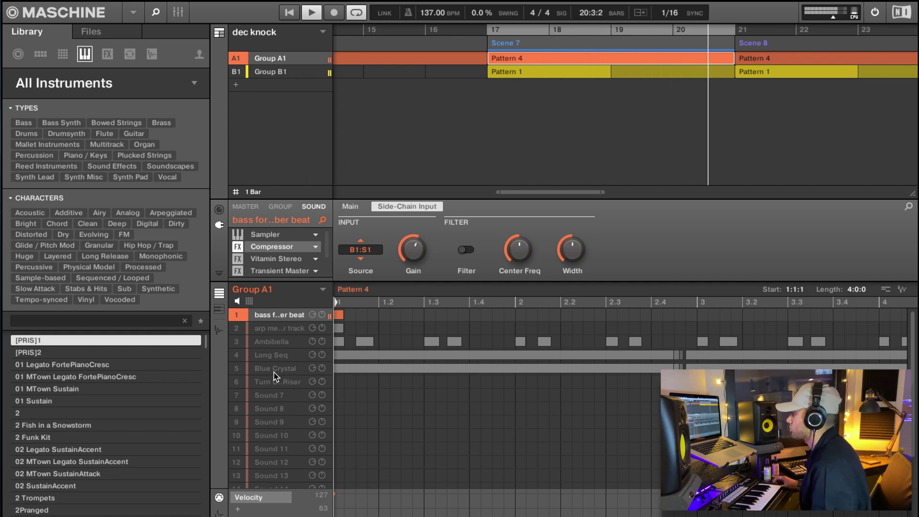
pyautogui.click(237, 369)
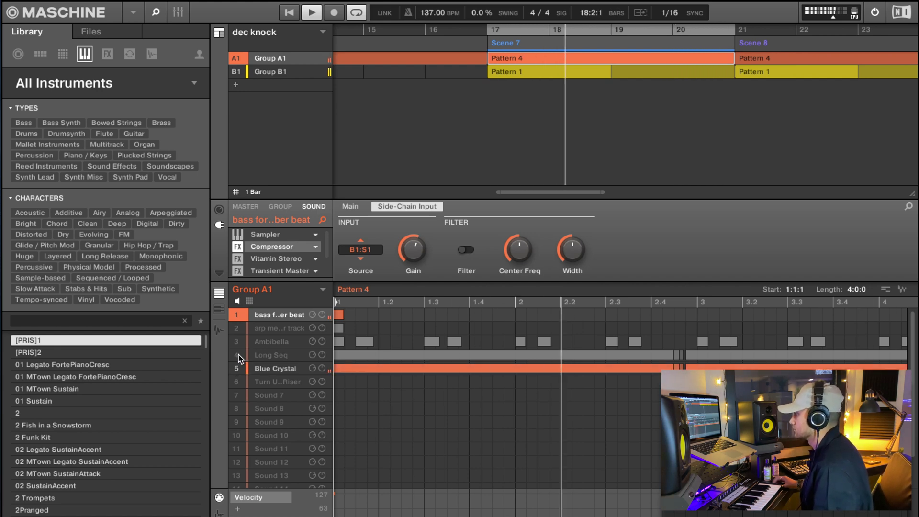
pyautogui.click(237, 355)
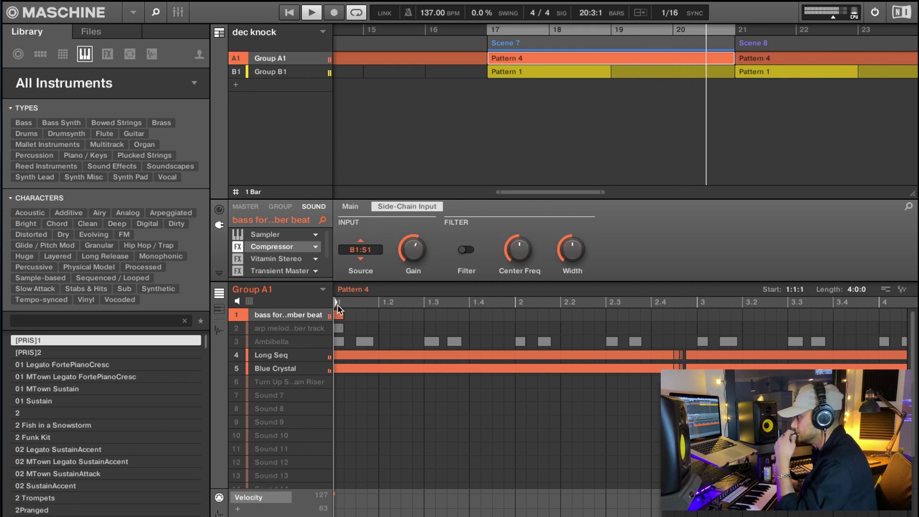
pyautogui.click(236, 341)
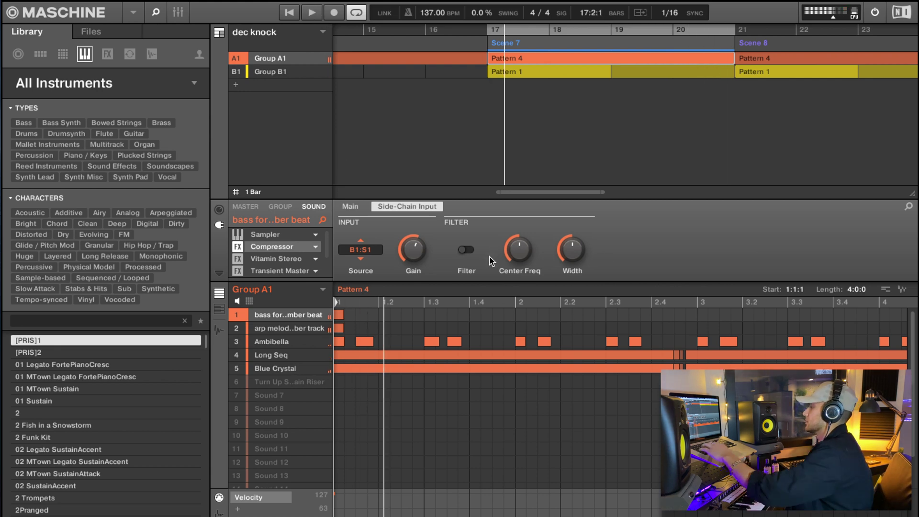
# Step: Show the whole arrangement from Scene 3 to Scene 12 with Groups A1 and B1 unmuted
pyautogui.click(236, 58)
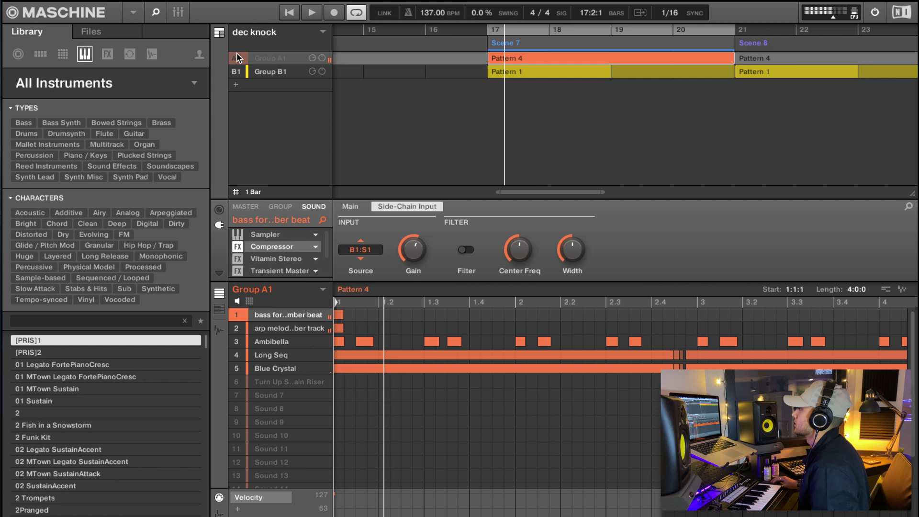
pyautogui.click(237, 71)
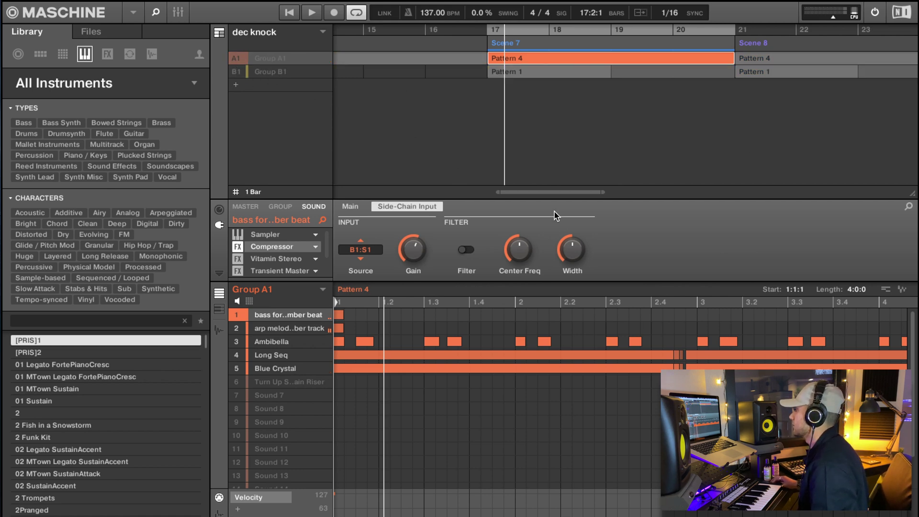
pyautogui.moveTo(555, 192); pyautogui.dragTo(549, 220)
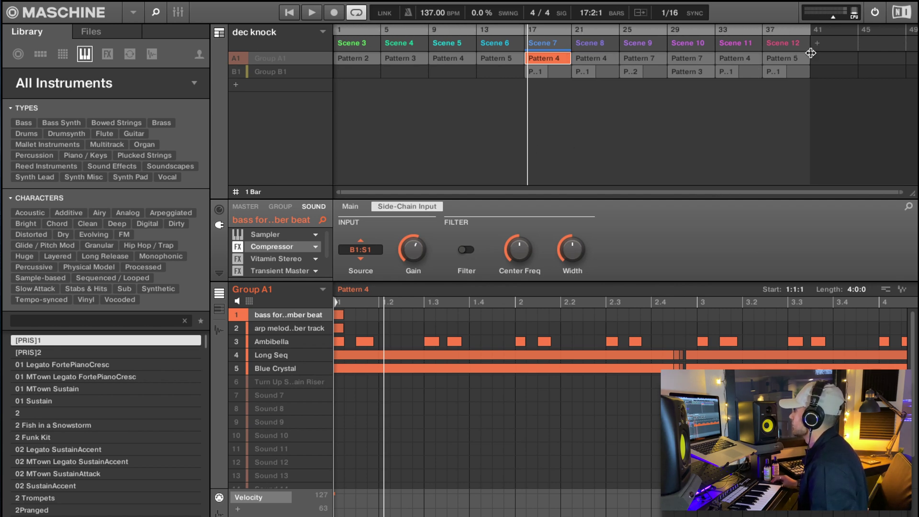
pyautogui.click(236, 58)
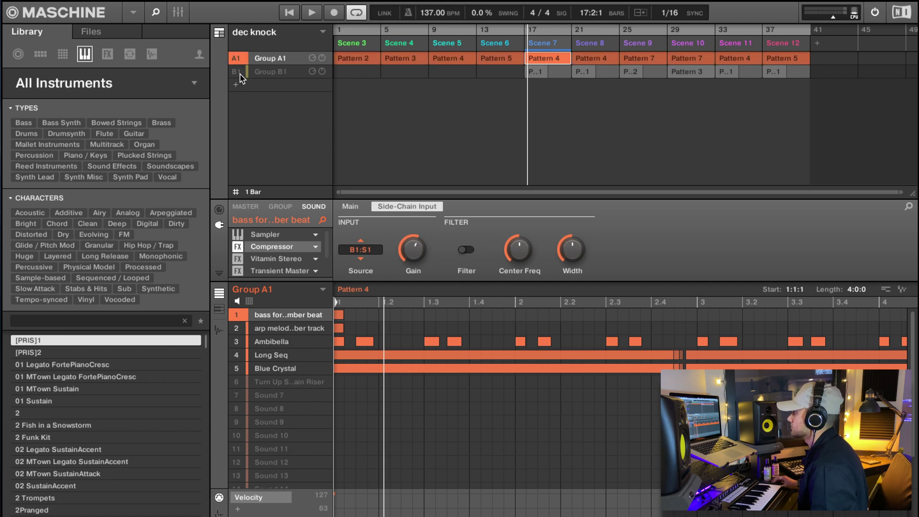
pyautogui.click(238, 73)
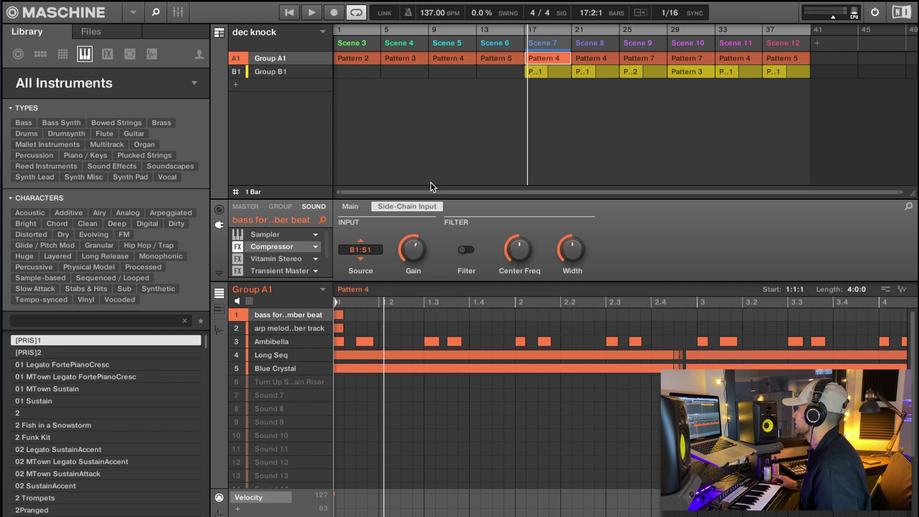
# Step: Play the arrangement from the beginning and unmute Group A1's Turn Up riser during Scene 6
pyautogui.click(289, 13)
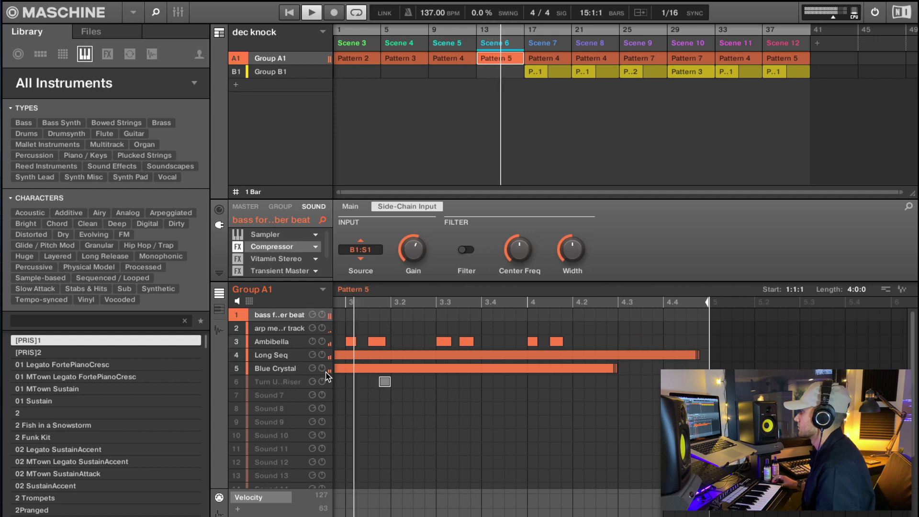
pyautogui.click(247, 382)
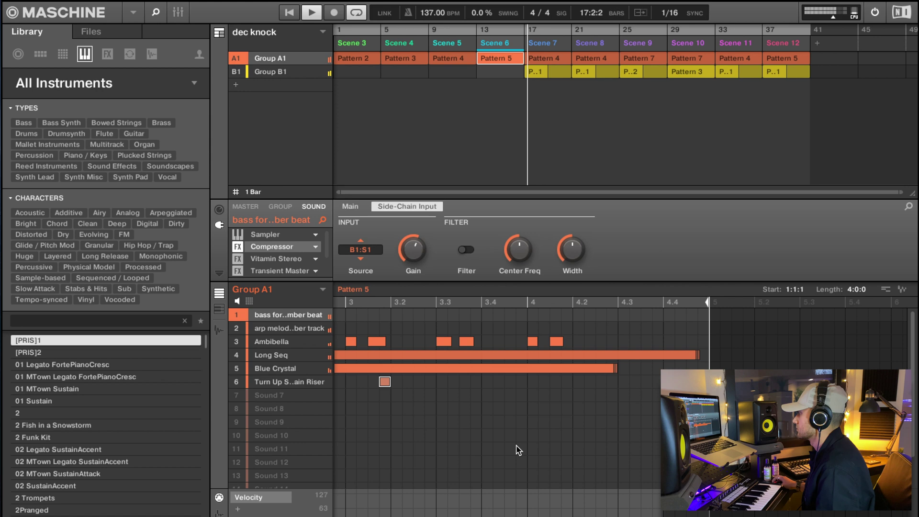
# Step: Follow the playing arrangement by opening Group B1's Pattern 1 in Scenes 7 and 8, and Group A1's Pattern 7 in Scene 9
pyautogui.click(534, 72)
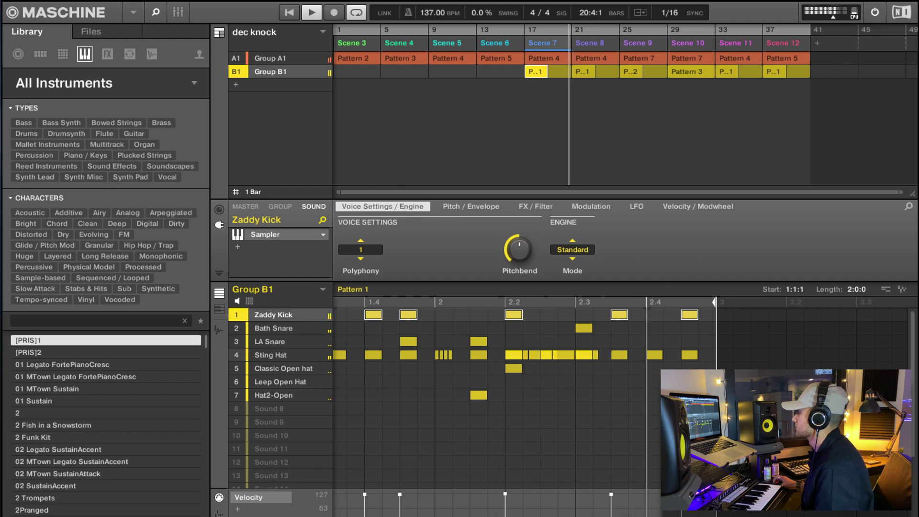
pyautogui.click(584, 73)
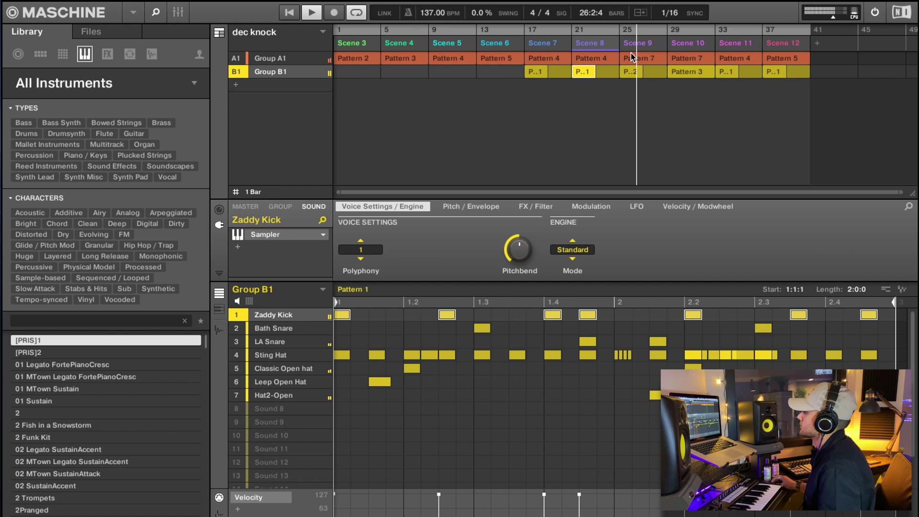
pyautogui.click(646, 58)
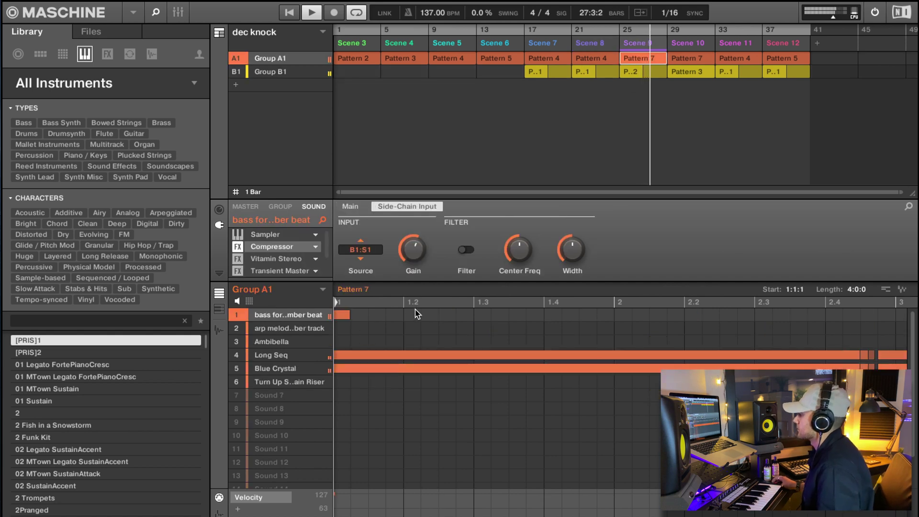